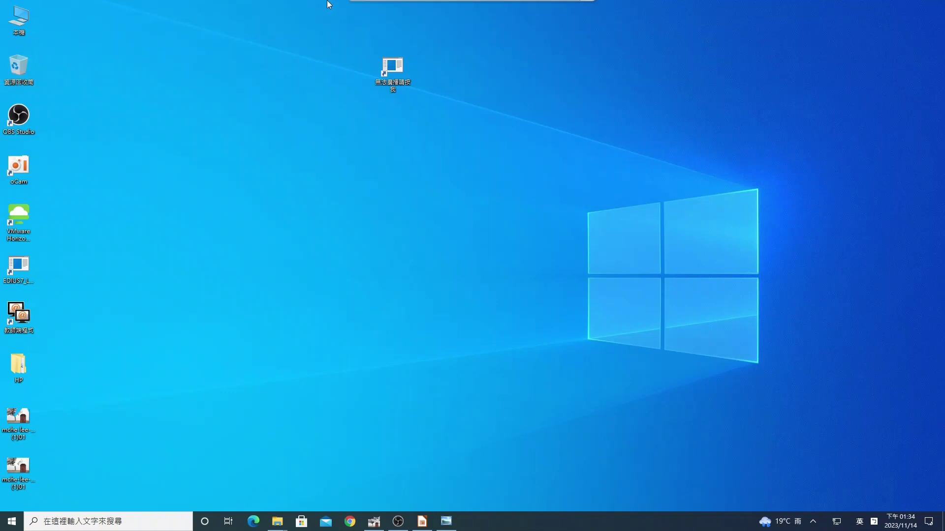
- Turn on the 螢幕筆 screen pen so its drawing palette appears
{"action": "mouse_move", "coordinate": [471, 1]}
{"action": "left_click", "coordinate": [422, 18]}
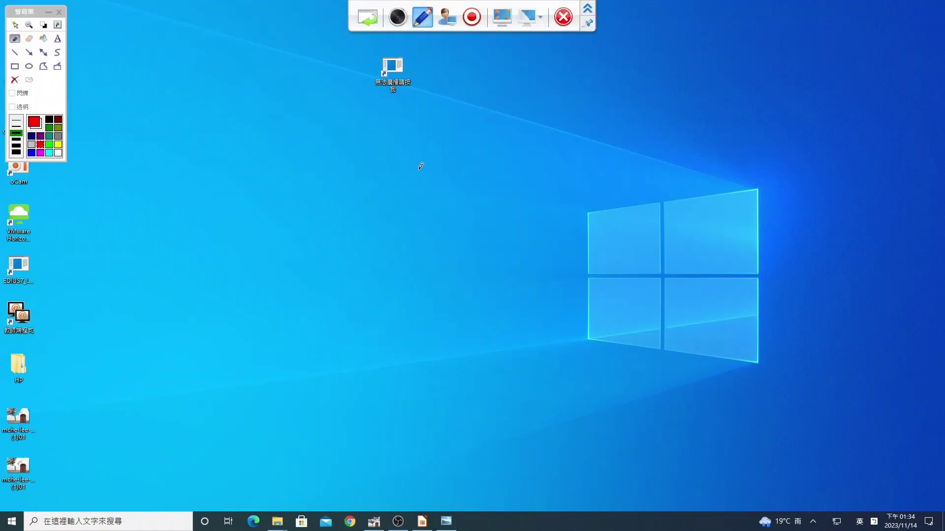
- Draw an upper-right red box and a lower red box on the desktop
{"action": "left_click_drag", "start_coordinate": [458, 79], "coordinate": [460, 217]}
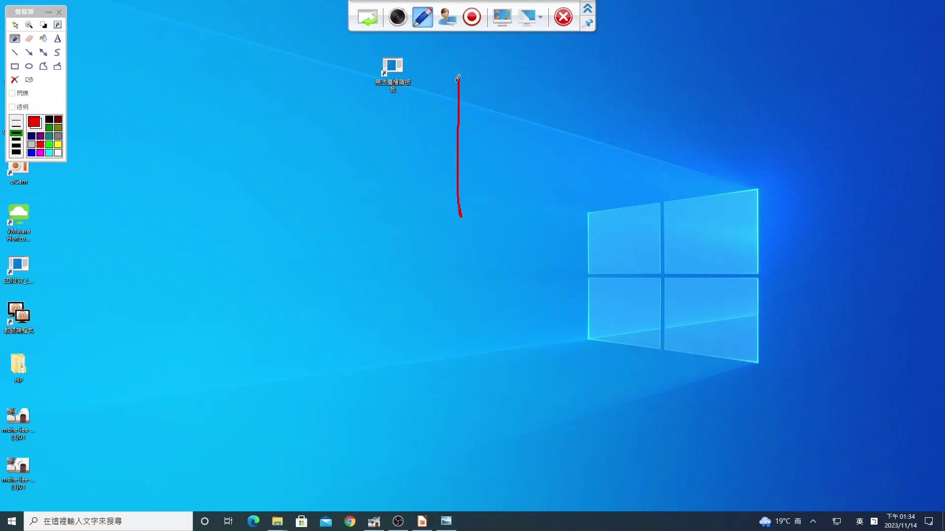
{"action": "mouse_move", "coordinate": [458, 78]}
{"action": "left_mouse_down"}
{"action": "mouse_move", "coordinate": [667, 47]}
{"action": "mouse_move", "coordinate": [712, 148]}
{"action": "mouse_move", "coordinate": [553, 219]}
{"action": "mouse_move", "coordinate": [461, 220]}
{"action": "left_mouse_up"}
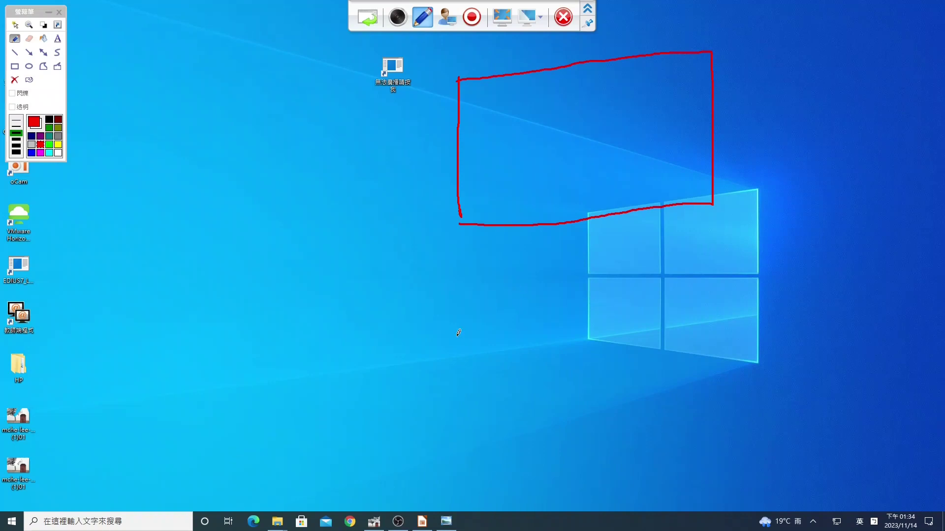
{"action": "left_click_drag", "start_coordinate": [261, 324], "coordinate": [271, 450]}
{"action": "mouse_move", "coordinate": [262, 323]}
{"action": "left_mouse_down"}
{"action": "mouse_move", "coordinate": [464, 304]}
{"action": "mouse_move", "coordinate": [481, 386]}
{"action": "mouse_move", "coordinate": [469, 439]}
{"action": "mouse_move", "coordinate": [271, 453]}
{"action": "left_mouse_up"}
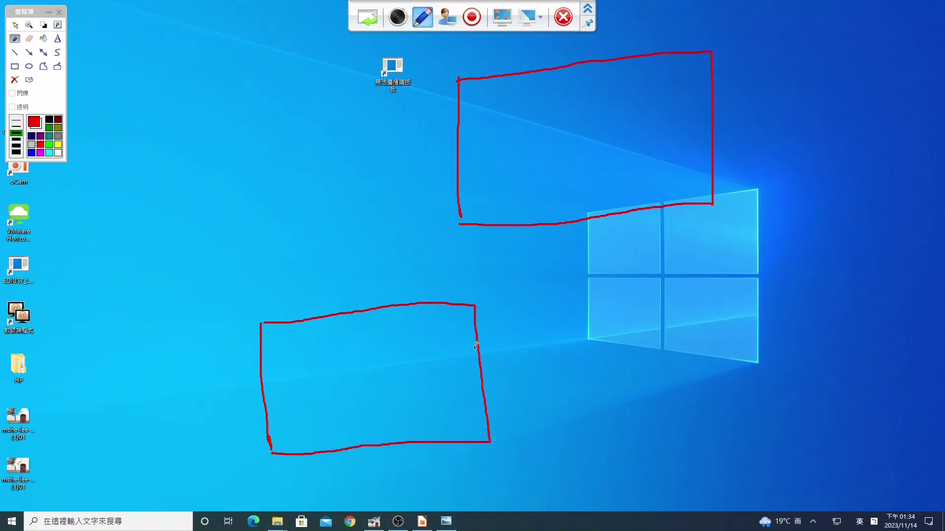
- Fill the lower box with six slanted red hatch strokes
{"action": "mouse_move", "coordinate": [281, 325]}
{"action": "left_mouse_down"}
{"action": "mouse_move", "coordinate": [278, 388]}
{"action": "mouse_move", "coordinate": [296, 393]}
{"action": "left_mouse_up"}
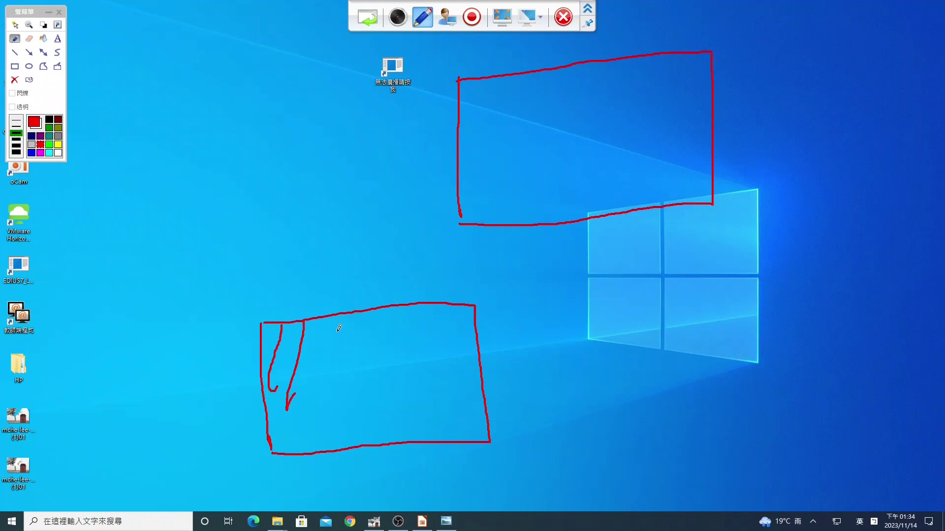
{"action": "left_click_drag", "start_coordinate": [337, 330], "coordinate": [302, 427]}
{"action": "mouse_move", "coordinate": [377, 325]}
{"action": "left_mouse_down"}
{"action": "mouse_move", "coordinate": [342, 438]}
{"action": "mouse_move", "coordinate": [380, 418]}
{"action": "left_mouse_up"}
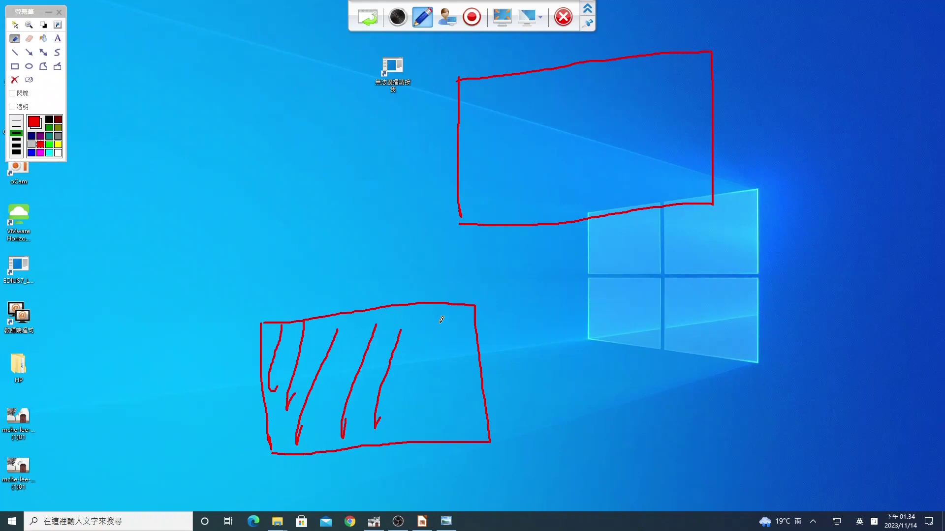
{"action": "left_click_drag", "start_coordinate": [435, 320], "coordinate": [408, 410]}
{"action": "left_click_drag", "start_coordinate": [445, 340], "coordinate": [436, 404]}
{"action": "left_click_drag", "start_coordinate": [469, 354], "coordinate": [460, 412]}
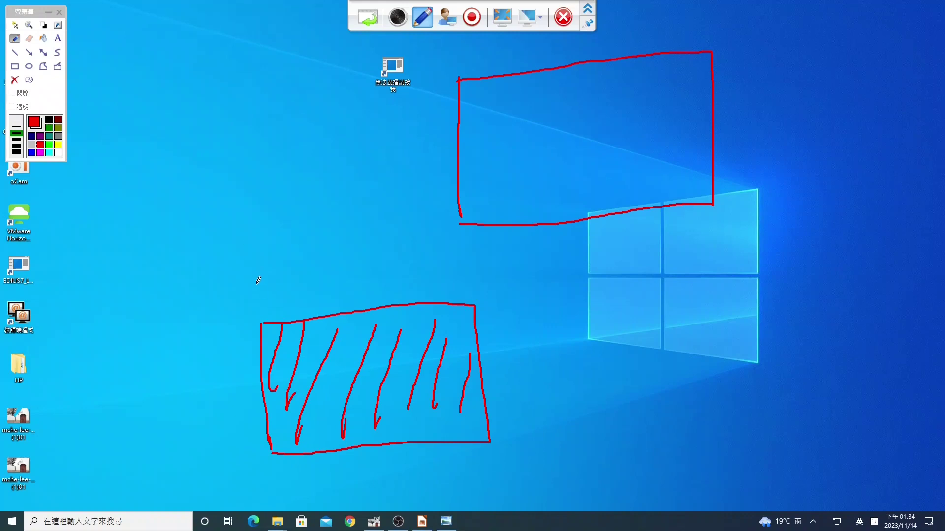
- Draw a short arrow and an upper-left box with depth edges and a base line
{"action": "left_click_drag", "start_coordinate": [259, 279], "coordinate": [264, 309]}
{"action": "mouse_move", "coordinate": [248, 133]}
{"action": "left_mouse_down"}
{"action": "mouse_move", "coordinate": [310, 203]}
{"action": "mouse_move", "coordinate": [393, 204]}
{"action": "left_mouse_up"}
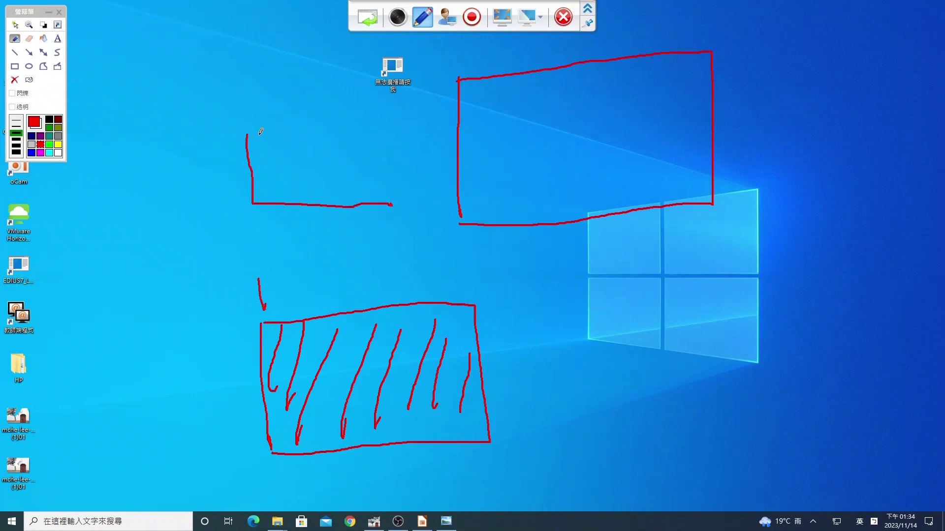
{"action": "mouse_move", "coordinate": [246, 134]}
{"action": "left_mouse_down"}
{"action": "mouse_move", "coordinate": [382, 137]}
{"action": "mouse_move", "coordinate": [400, 230]}
{"action": "left_mouse_up"}
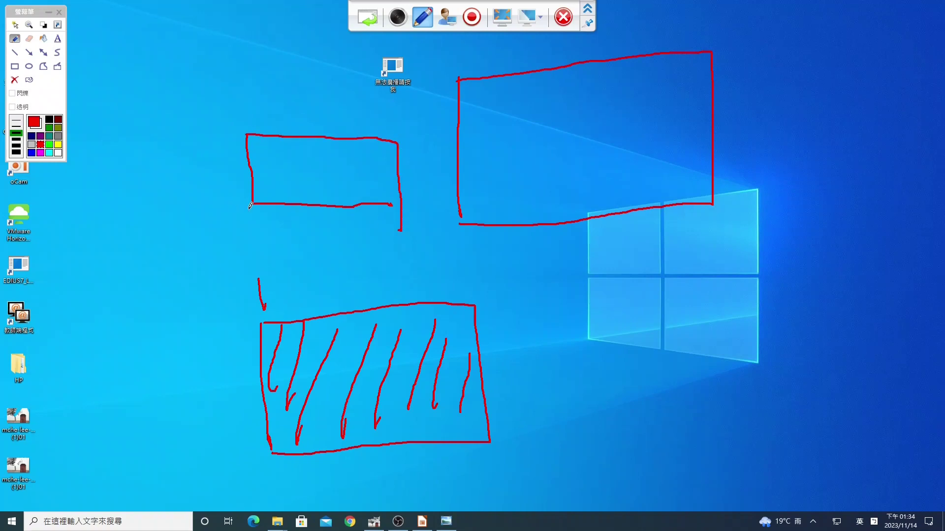
{"action": "left_click_drag", "start_coordinate": [249, 209], "coordinate": [263, 230]}
{"action": "left_click_drag", "start_coordinate": [384, 207], "coordinate": [412, 238]}
{"action": "left_click_drag", "start_coordinate": [264, 236], "coordinate": [389, 232]}
{"action": "mouse_move", "coordinate": [245, 140]}
{"action": "left_mouse_down"}
{"action": "mouse_move", "coordinate": [236, 166]}
{"action": "mouse_move", "coordinate": [247, 213]}
{"action": "left_mouse_up"}
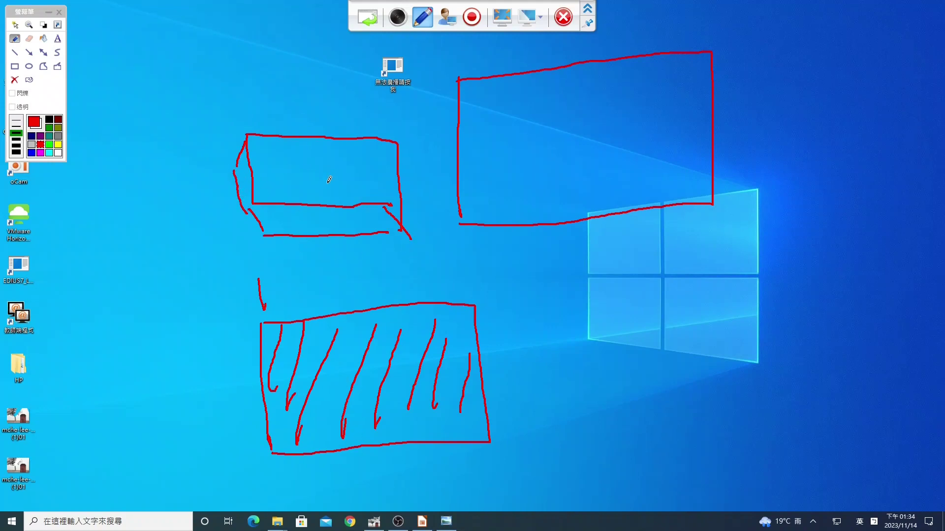
- Add a 3D edge to the lower box, two linking arrows, and shading in the upper-left box
{"action": "mouse_move", "coordinate": [264, 320]}
{"action": "left_mouse_down"}
{"action": "mouse_move", "coordinate": [474, 305]}
{"action": "mouse_move", "coordinate": [493, 363]}
{"action": "mouse_move", "coordinate": [497, 437]}
{"action": "mouse_move", "coordinate": [294, 455]}
{"action": "mouse_move", "coordinate": [242, 349]}
{"action": "mouse_move", "coordinate": [257, 315]}
{"action": "left_mouse_up"}
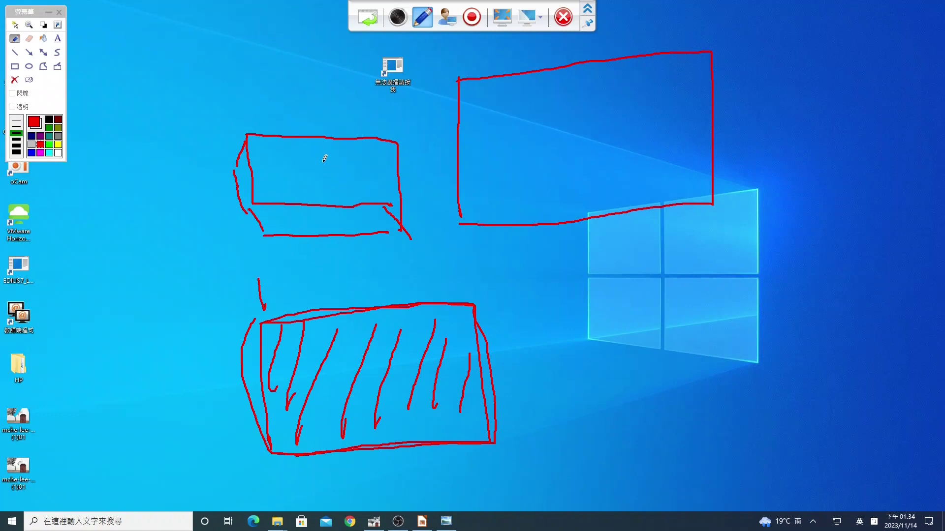
{"action": "mouse_move", "coordinate": [316, 105]}
{"action": "left_mouse_down"}
{"action": "mouse_move", "coordinate": [313, 155]}
{"action": "mouse_move", "coordinate": [323, 135]}
{"action": "left_mouse_up"}
{"action": "mouse_move", "coordinate": [330, 291]}
{"action": "left_mouse_down"}
{"action": "mouse_move", "coordinate": [324, 237]}
{"action": "mouse_move", "coordinate": [333, 244]}
{"action": "left_mouse_up"}
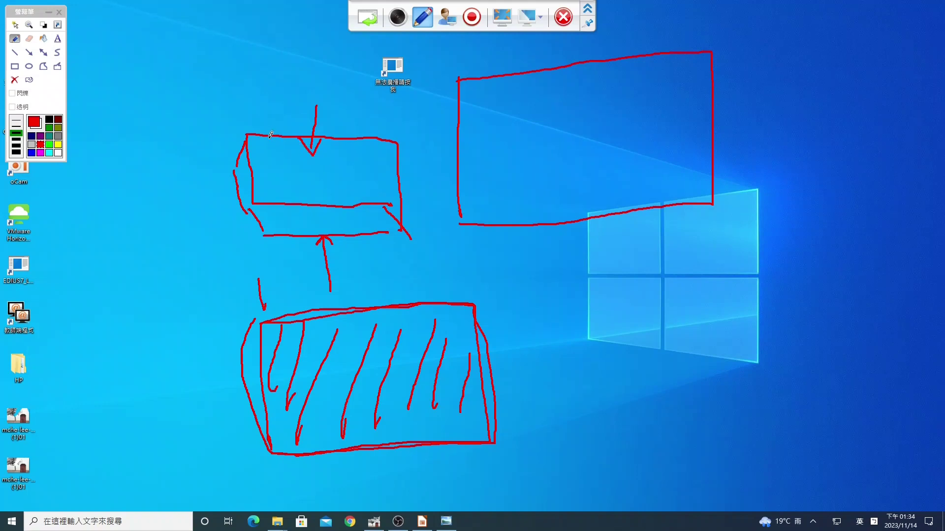
{"action": "mouse_move", "coordinate": [270, 134]}
{"action": "left_mouse_down"}
{"action": "mouse_move", "coordinate": [266, 179]}
{"action": "mouse_move", "coordinate": [302, 162]}
{"action": "mouse_move", "coordinate": [340, 184]}
{"action": "mouse_move", "coordinate": [369, 162]}
{"action": "mouse_move", "coordinate": [390, 192]}
{"action": "left_mouse_up"}
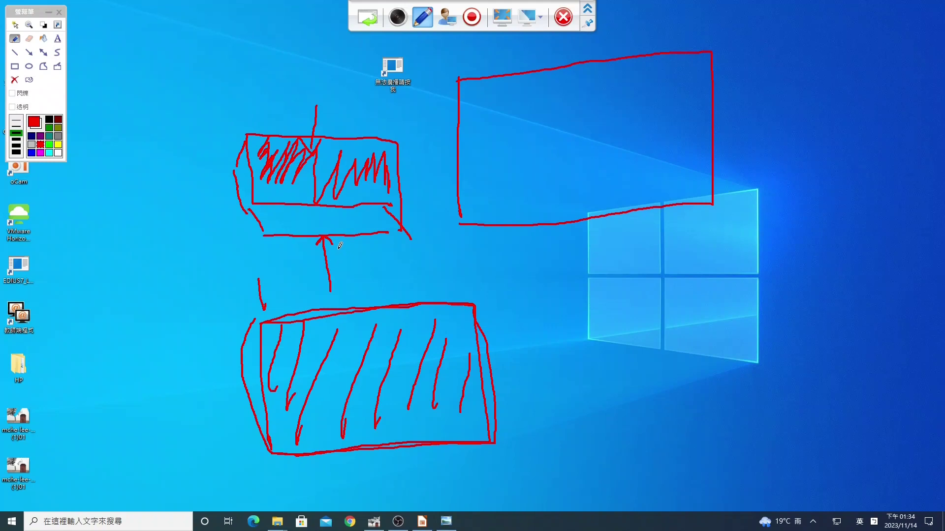
- Thicken the upper-left box's bar; give the right rectangle legs, an edge and looped scribbles
{"action": "mouse_move", "coordinate": [325, 254]}
{"action": "left_mouse_down"}
{"action": "mouse_move", "coordinate": [309, 237]}
{"action": "mouse_move", "coordinate": [377, 242]}
{"action": "left_mouse_up"}
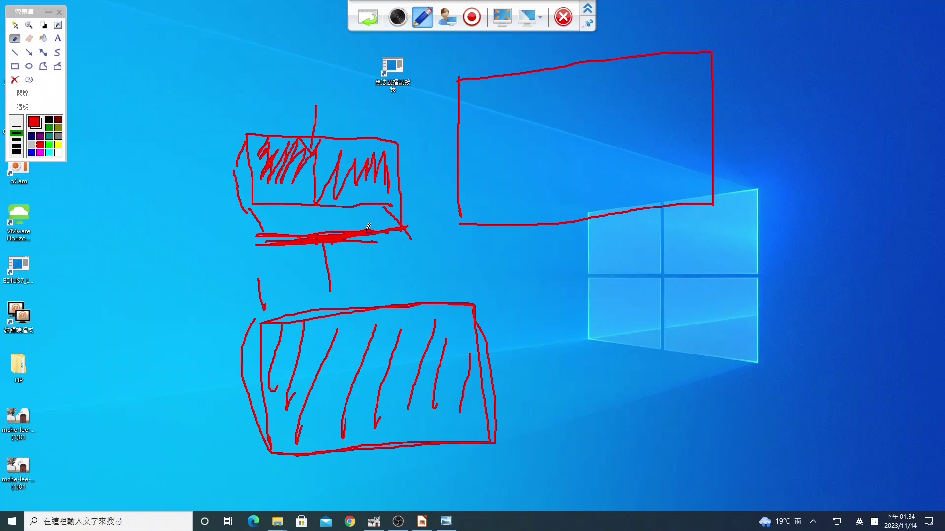
{"action": "mouse_move", "coordinate": [354, 227]}
{"action": "left_mouse_down"}
{"action": "mouse_move", "coordinate": [332, 253]}
{"action": "mouse_move", "coordinate": [362, 263]}
{"action": "left_mouse_up"}
{"action": "left_click_drag", "start_coordinate": [460, 225], "coordinate": [472, 245]}
{"action": "left_click_drag", "start_coordinate": [703, 204], "coordinate": [721, 243]}
{"action": "mouse_move", "coordinate": [455, 88]}
{"action": "left_mouse_down"}
{"action": "mouse_move", "coordinate": [444, 104]}
{"action": "mouse_move", "coordinate": [462, 254]}
{"action": "mouse_move", "coordinate": [733, 230]}
{"action": "mouse_move", "coordinate": [721, 241]}
{"action": "left_mouse_up"}
{"action": "mouse_move", "coordinate": [588, 99]}
{"action": "left_mouse_down"}
{"action": "mouse_move", "coordinate": [544, 174]}
{"action": "mouse_move", "coordinate": [588, 116]}
{"action": "mouse_move", "coordinate": [571, 114]}
{"action": "left_mouse_up"}
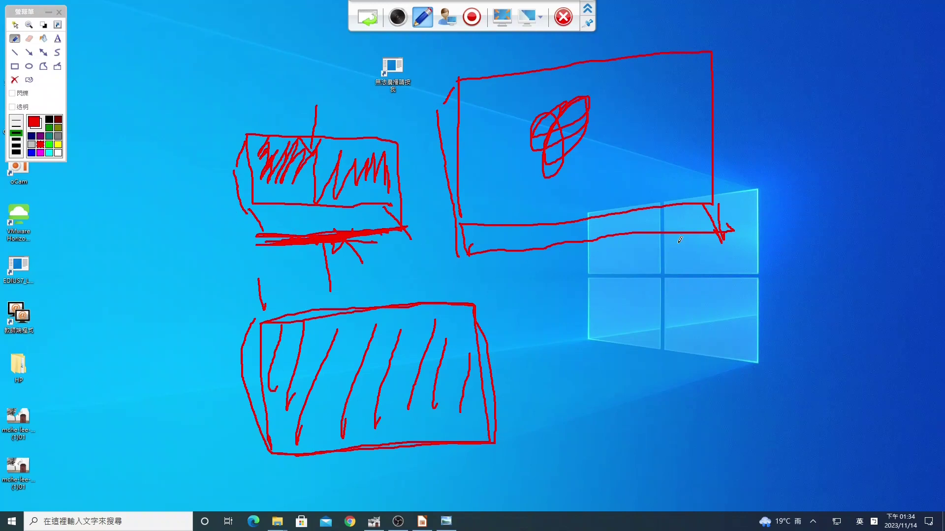
- Handwrite '.png' beside the rectangle, then add bottom lines, a zigzag, arch and vertical stroke
{"action": "mouse_move", "coordinate": [796, 150]}
{"action": "left_mouse_down"}
{"action": "mouse_move", "coordinate": [803, 225]}
{"action": "mouse_move", "coordinate": [803, 182]}
{"action": "mouse_move", "coordinate": [837, 171]}
{"action": "mouse_move", "coordinate": [847, 153]}
{"action": "mouse_move", "coordinate": [846, 206]}
{"action": "left_mouse_up"}
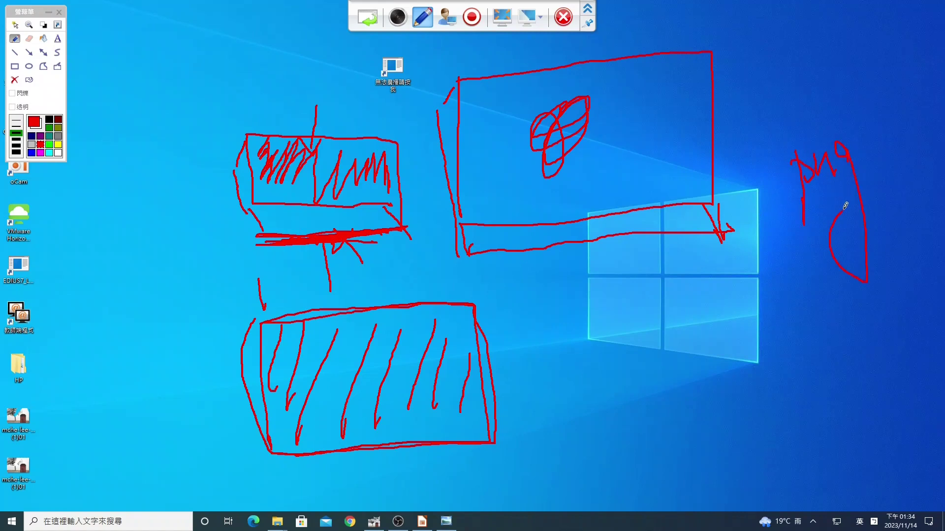
{"action": "left_click", "coordinate": [786, 186]}
{"action": "left_click_drag", "start_coordinate": [506, 248], "coordinate": [690, 233]}
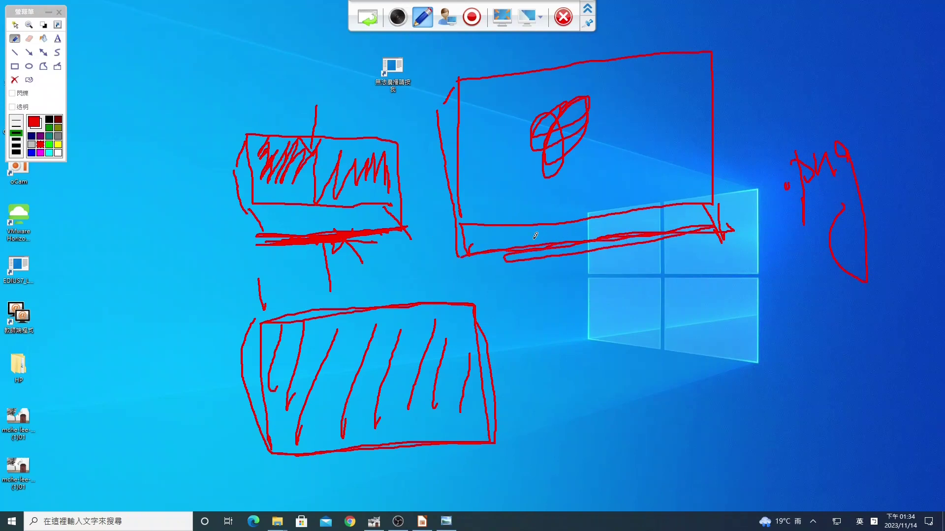
{"action": "left_click_drag", "start_coordinate": [471, 262], "coordinate": [718, 228]}
{"action": "mouse_move", "coordinate": [609, 54]}
{"action": "left_mouse_down"}
{"action": "mouse_move", "coordinate": [620, 72]}
{"action": "mouse_move", "coordinate": [679, 34]}
{"action": "mouse_move", "coordinate": [714, 79]}
{"action": "left_mouse_up"}
{"action": "mouse_move", "coordinate": [650, 19]}
{"action": "left_mouse_down"}
{"action": "mouse_move", "coordinate": [644, 367]}
{"action": "mouse_move", "coordinate": [652, 354]}
{"action": "left_mouse_up"}
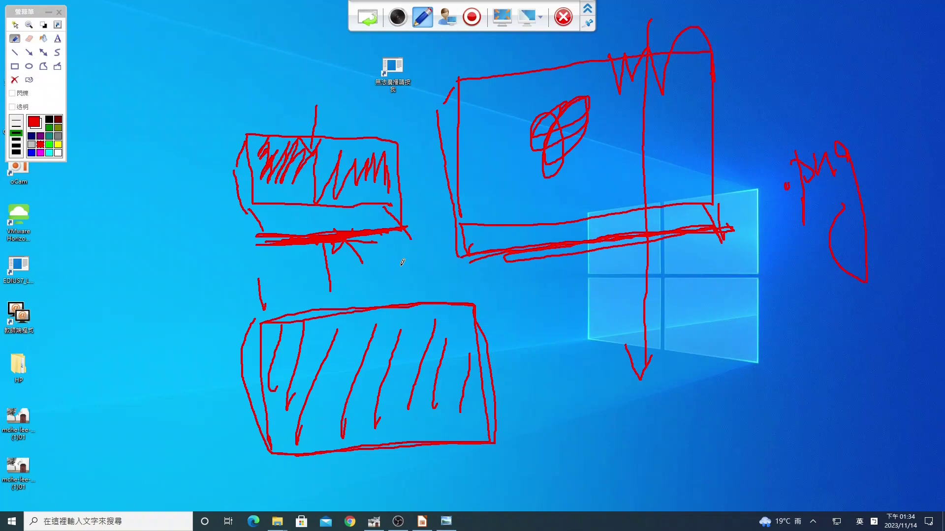
- Scribble loops and zigzags over the upper-left box and circle marks beneath its bar
{"action": "mouse_move", "coordinate": [363, 169]}
{"action": "left_mouse_down"}
{"action": "mouse_move", "coordinate": [361, 180]}
{"action": "mouse_move", "coordinate": [357, 141]}
{"action": "left_mouse_up"}
{"action": "left_click_drag", "start_coordinate": [339, 252], "coordinate": [339, 249]}
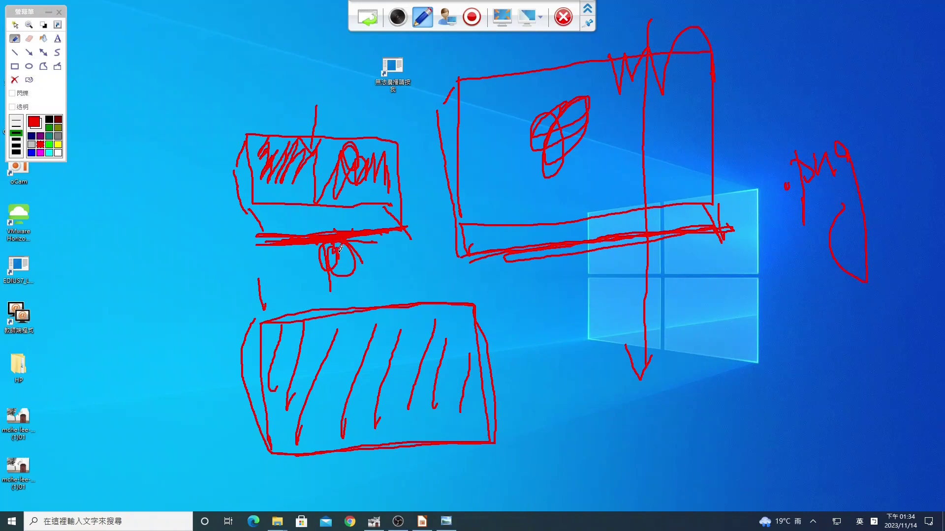
{"action": "mouse_move", "coordinate": [339, 235]}
{"action": "left_mouse_down"}
{"action": "mouse_move", "coordinate": [323, 261]}
{"action": "mouse_move", "coordinate": [348, 274]}
{"action": "mouse_move", "coordinate": [369, 262]}
{"action": "left_mouse_up"}
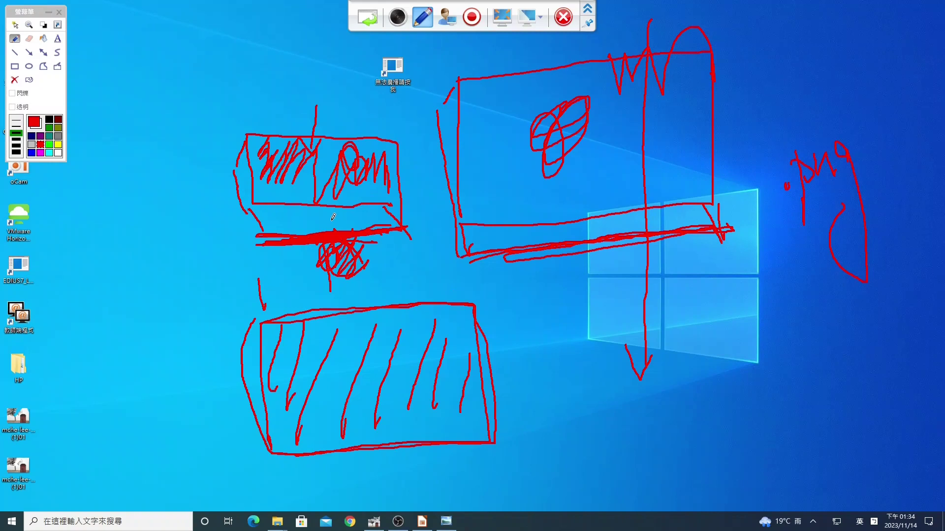
{"action": "mouse_move", "coordinate": [270, 138]}
{"action": "left_mouse_down"}
{"action": "mouse_move", "coordinate": [278, 163]}
{"action": "mouse_move", "coordinate": [316, 152]}
{"action": "mouse_move", "coordinate": [302, 172]}
{"action": "mouse_move", "coordinate": [306, 156]}
{"action": "left_mouse_up"}
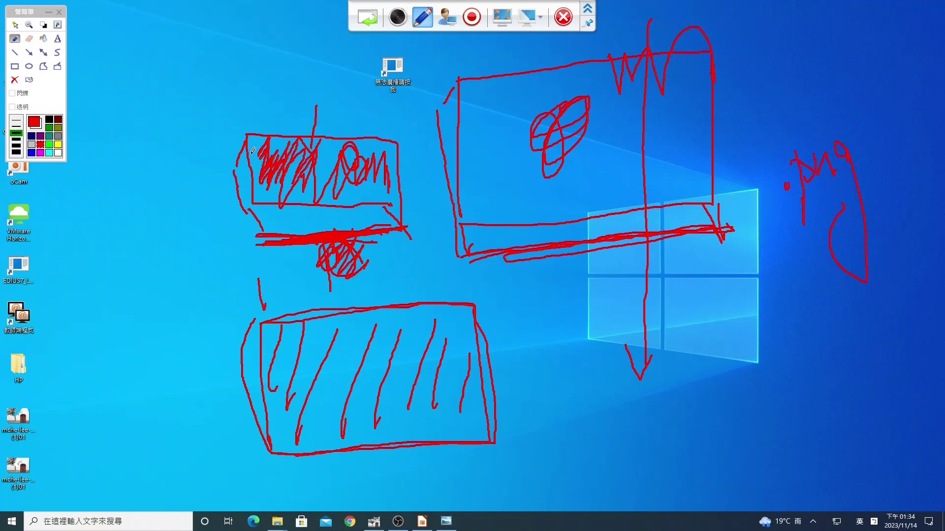
{"action": "mouse_move", "coordinate": [248, 131]}
{"action": "left_mouse_down"}
{"action": "mouse_move", "coordinate": [287, 208]}
{"action": "mouse_move", "coordinate": [245, 128]}
{"action": "left_mouse_up"}
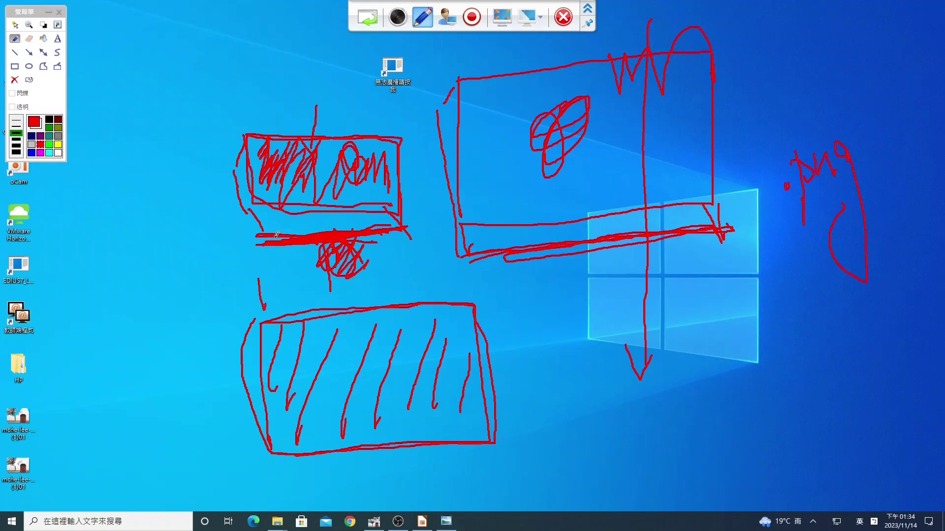
{"action": "left_click_drag", "start_coordinate": [276, 234], "coordinate": [361, 228]}
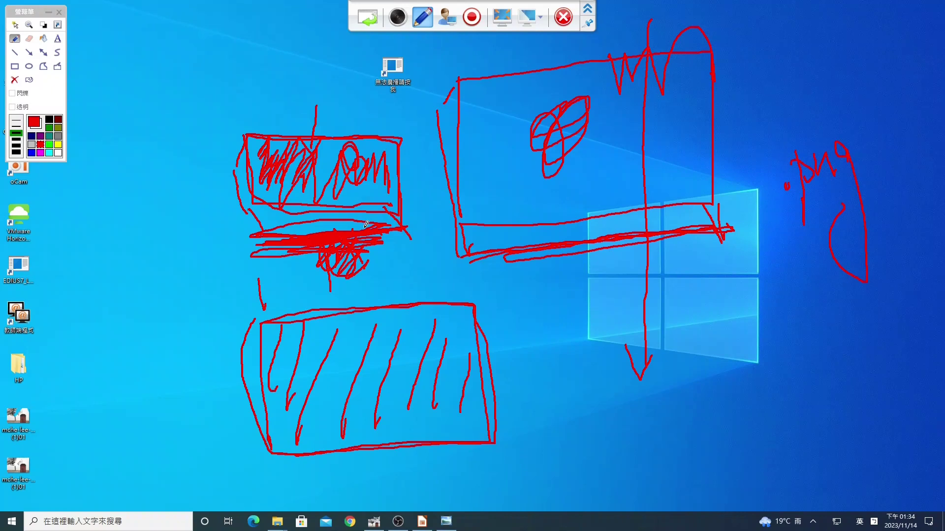
{"action": "mouse_move", "coordinate": [288, 231]}
{"action": "left_mouse_down"}
{"action": "mouse_move", "coordinate": [274, 274]}
{"action": "mouse_move", "coordinate": [303, 281]}
{"action": "left_mouse_up"}
- Exit the screen pen and close GIMP's tree-and-door image without saving changes
{"action": "left_click", "coordinate": [60, 12]}
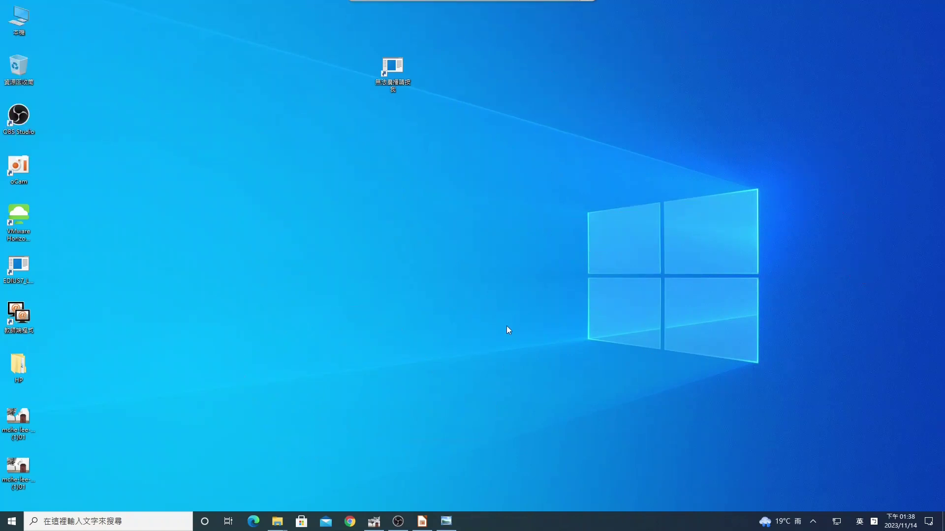
{"action": "left_click", "coordinate": [374, 521]}
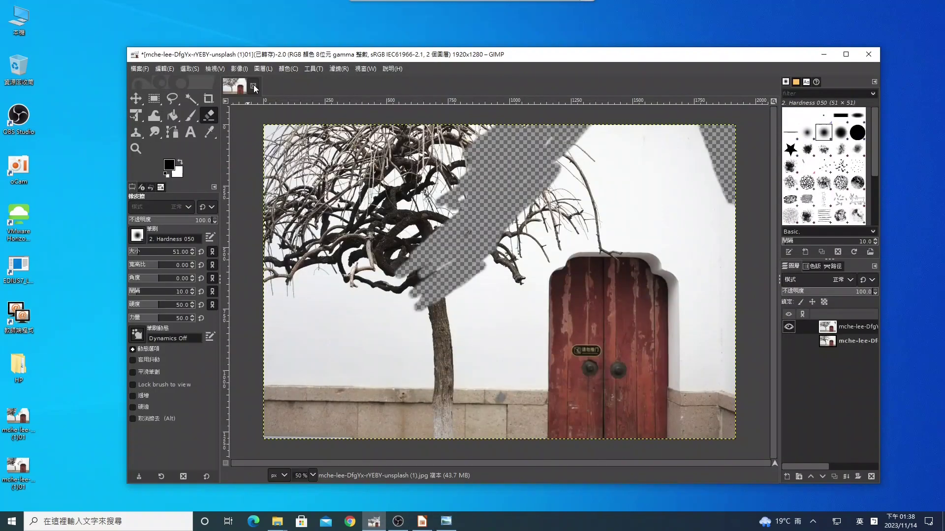
{"action": "key", "text": "ctrl+w"}
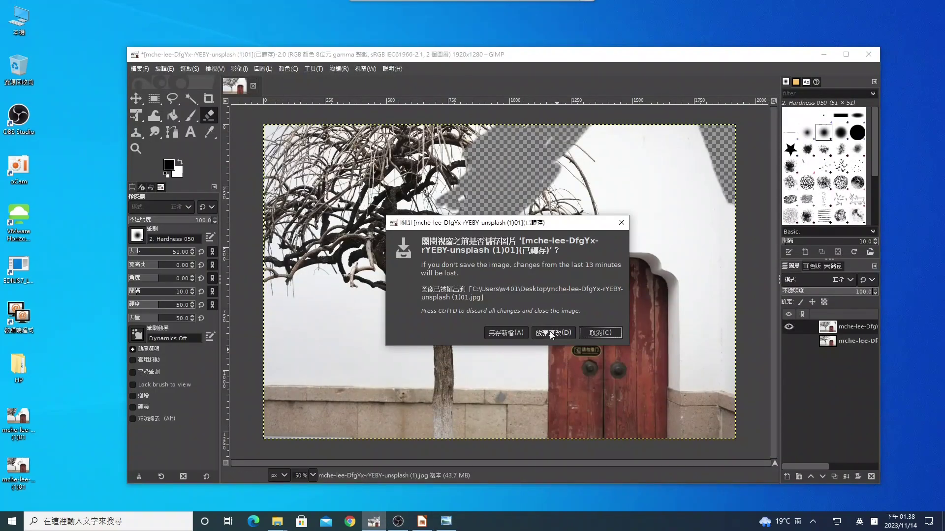
{"action": "left_click", "coordinate": [552, 333]}
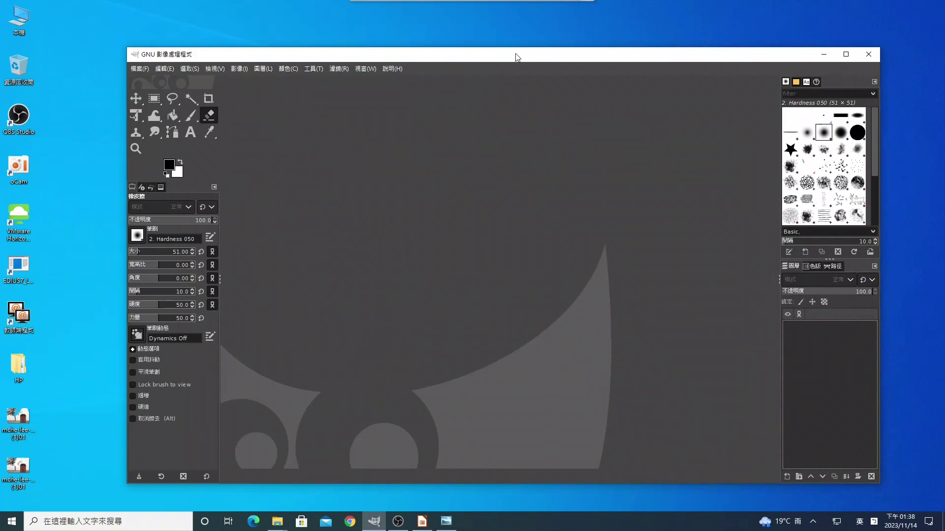
{"action": "left_click_drag", "start_coordinate": [517, 57], "coordinate": [494, 41]}
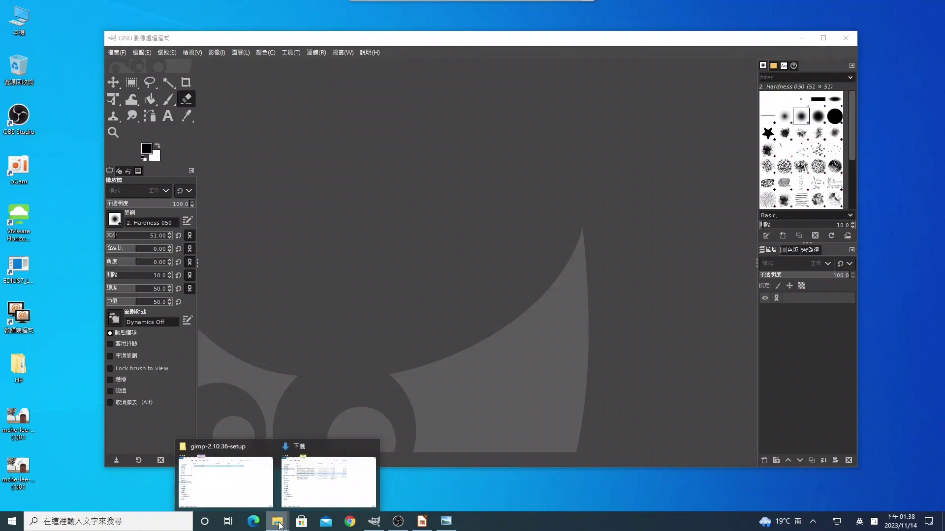
- In Downloads, check mche-lee-pqJb2vL8ITE-unsplash's image dimensions (4896×3264) in its properties
{"action": "left_click", "coordinate": [309, 462]}
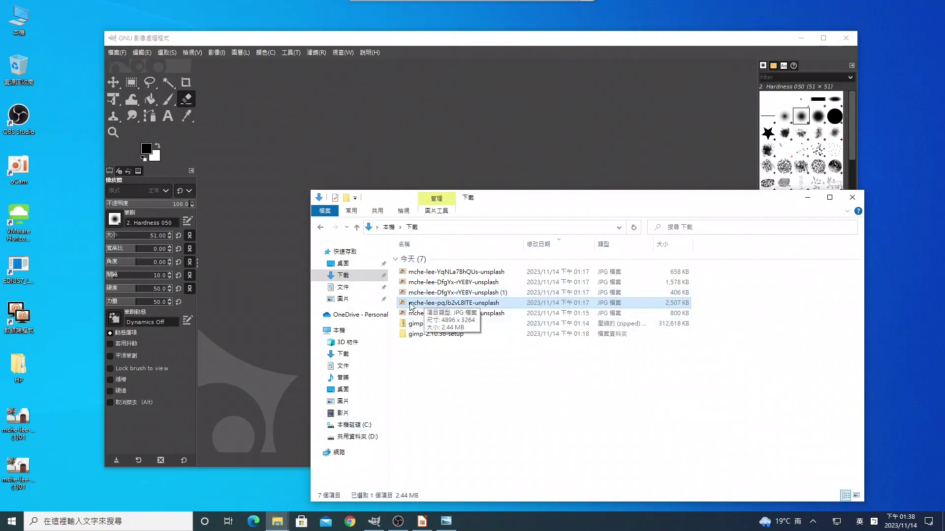
{"action": "right_click", "coordinate": [457, 303]}
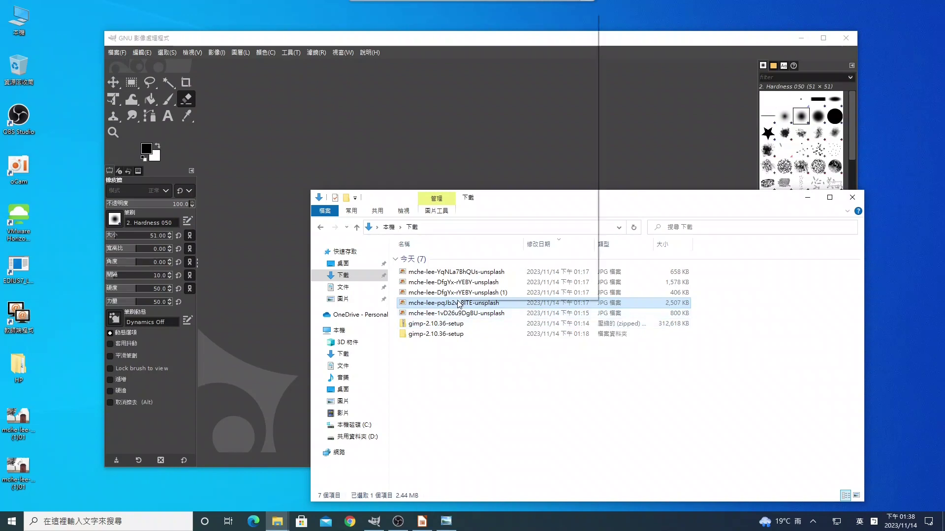
{"action": "left_click", "coordinate": [480, 292]}
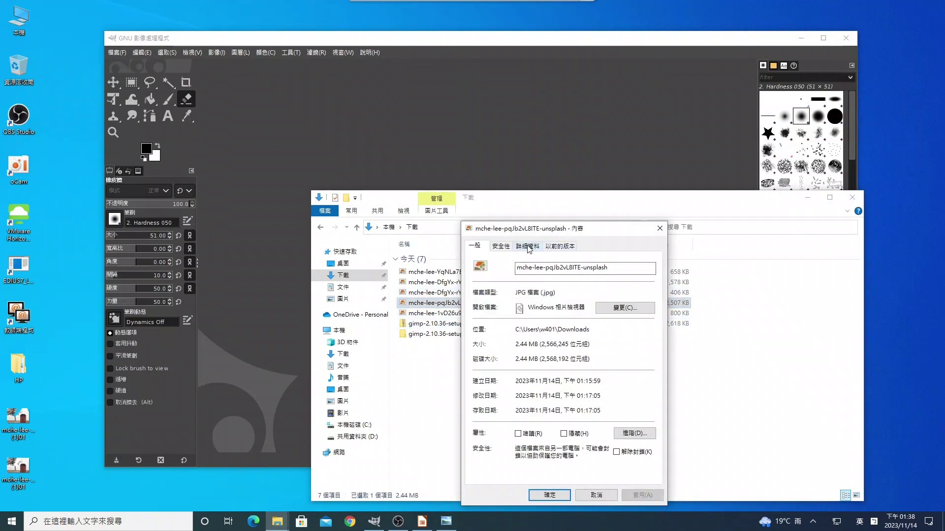
{"action": "left_click", "coordinate": [527, 246]}
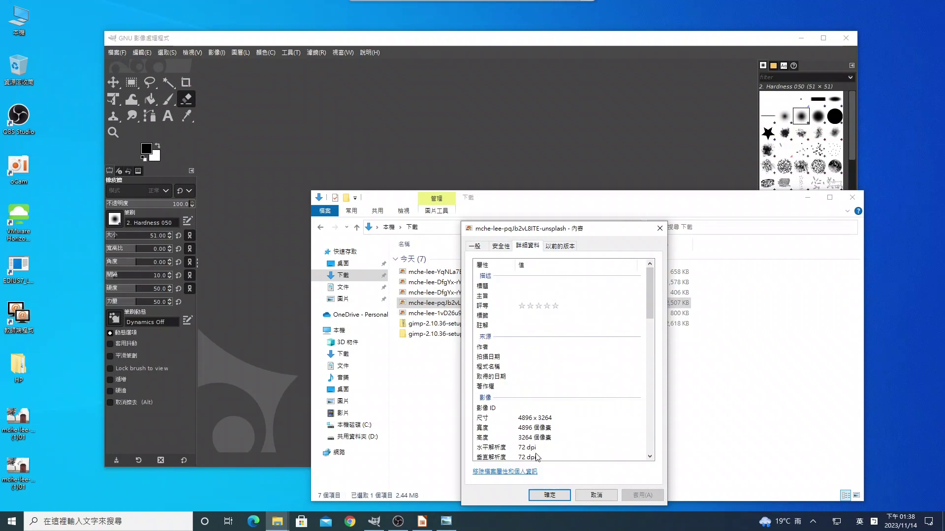
{"action": "left_click", "coordinate": [659, 229]}
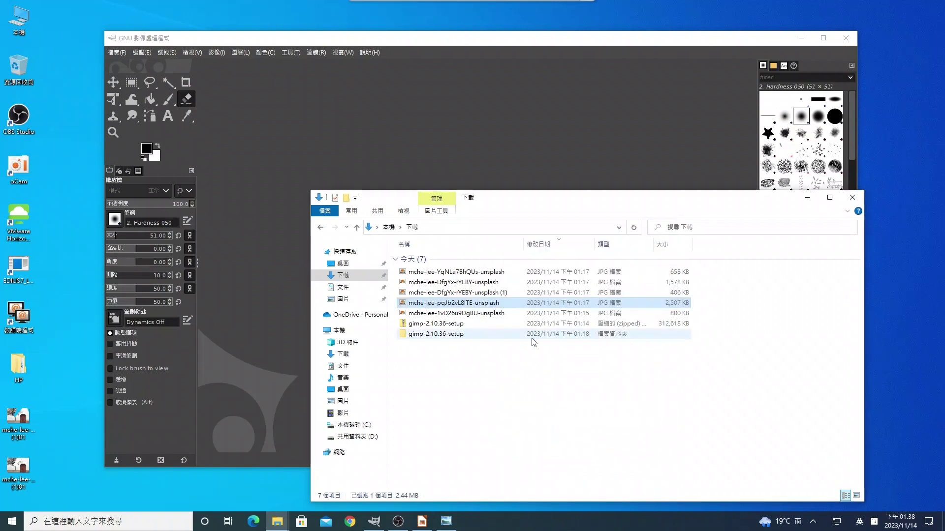
- View the details properties of mche-lee-DfgYx-rYEBY-unsplash (1), sized 1920×1280
{"action": "left_click", "coordinate": [477, 294]}
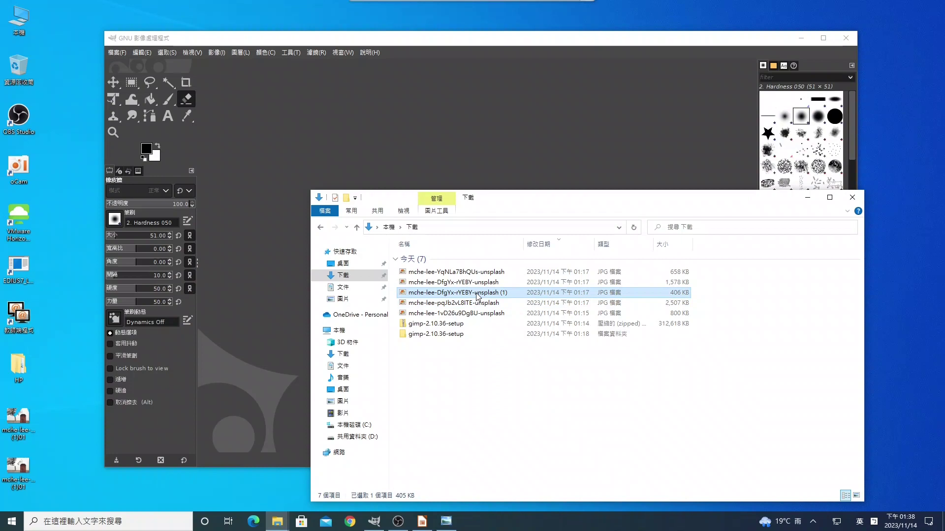
{"action": "right_click", "coordinate": [477, 296]}
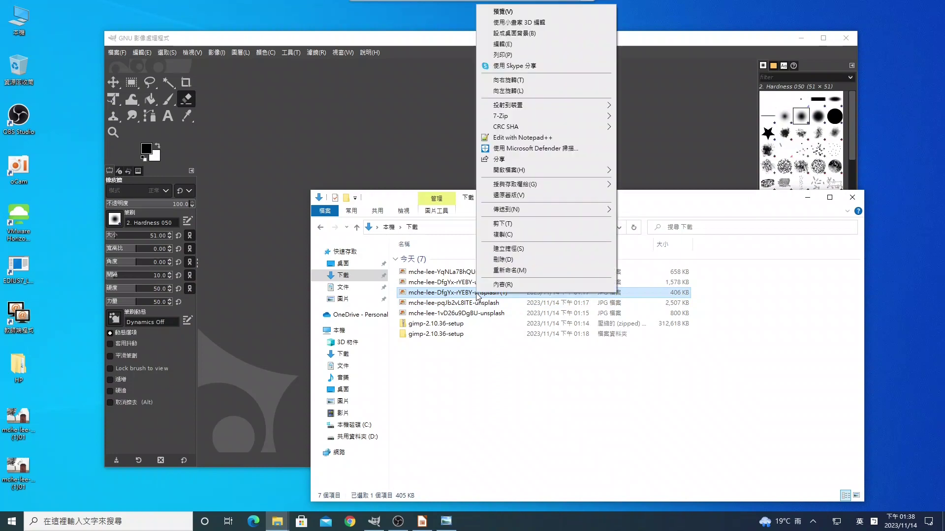
{"action": "left_click", "coordinate": [504, 285]}
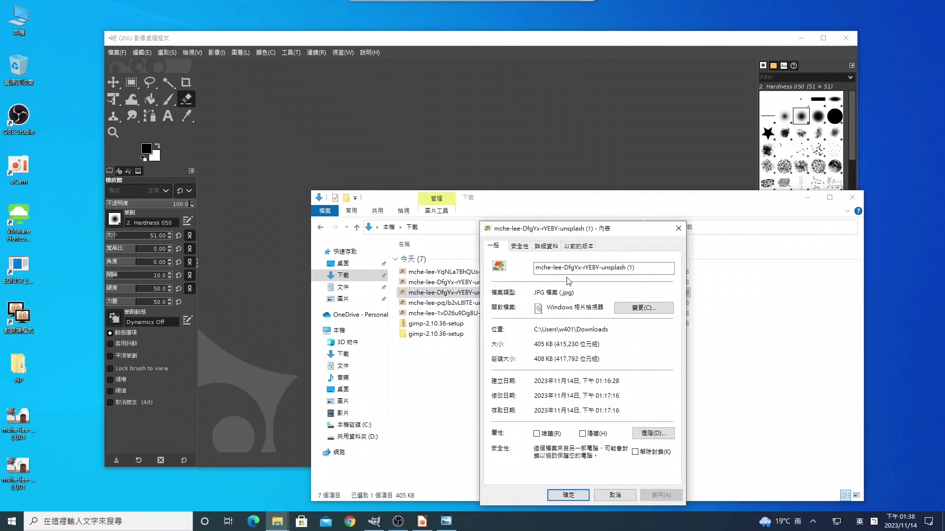
{"action": "left_click", "coordinate": [546, 246]}
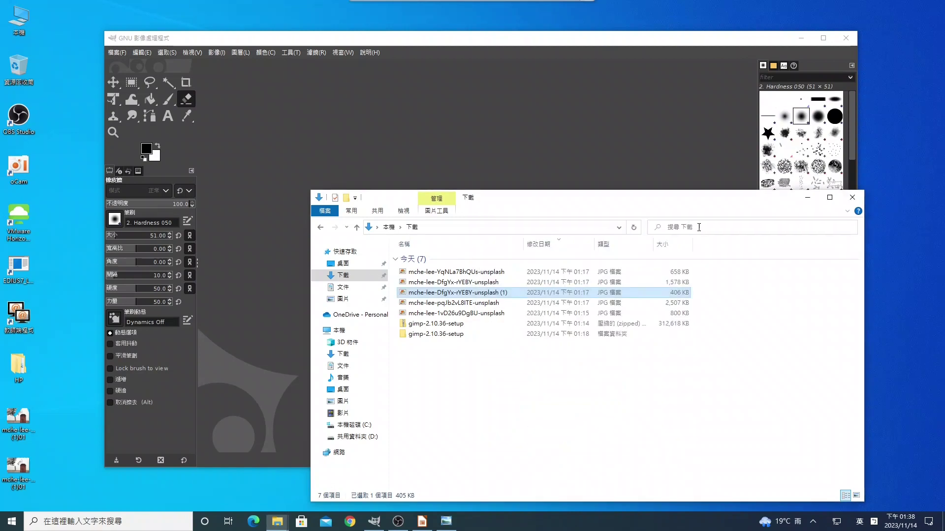
- Drag mche-lee-DfgYx-rYEBY-unsplash (1).jpg from Explorer into GIMP to open it
{"action": "left_click", "coordinate": [678, 229]}
{"action": "left_click_drag", "start_coordinate": [449, 298], "coordinate": [393, 190]}
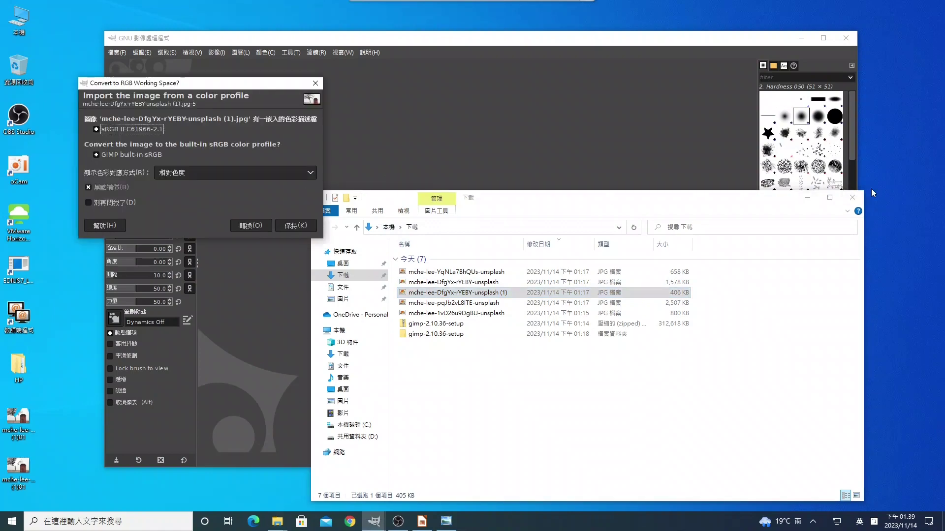
{"action": "left_click", "coordinate": [807, 198]}
- Keep the photo's embedded sRGB profile with 保持(K) in the Convert to RGB Working Space dialog
{"action": "left_click", "coordinate": [297, 225]}
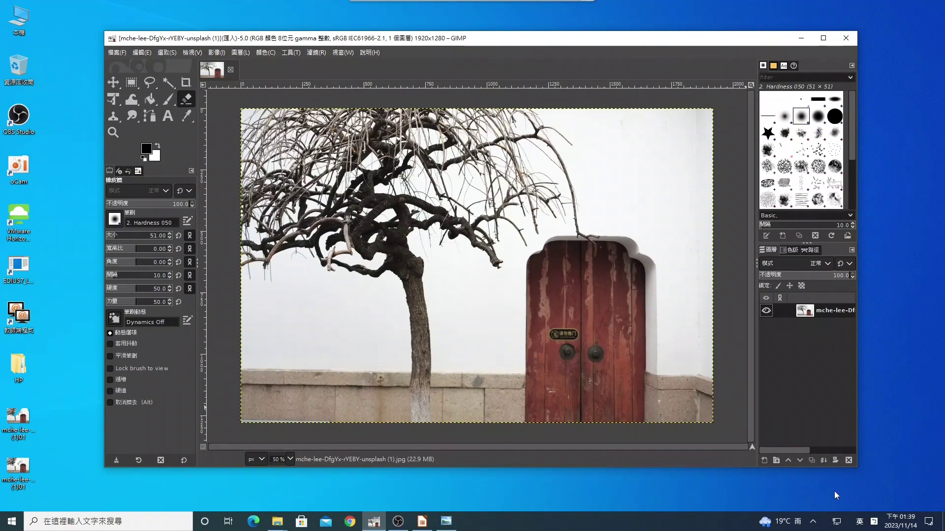
- Duplicate the tree-and-door layer, hide the original beneath it, and inspect the copy's layer options
{"action": "left_click", "coordinate": [811, 460]}
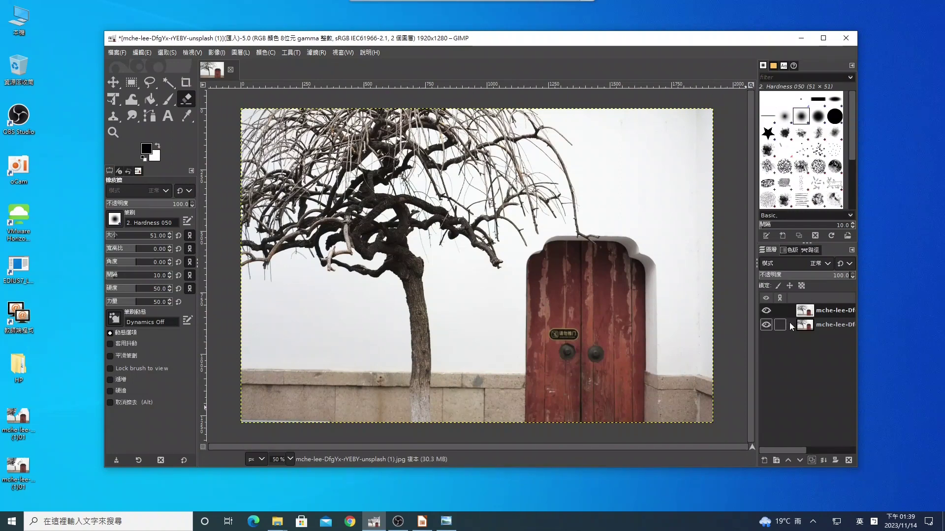
{"action": "left_click", "coordinate": [766, 325]}
{"action": "right_click", "coordinate": [805, 310]}
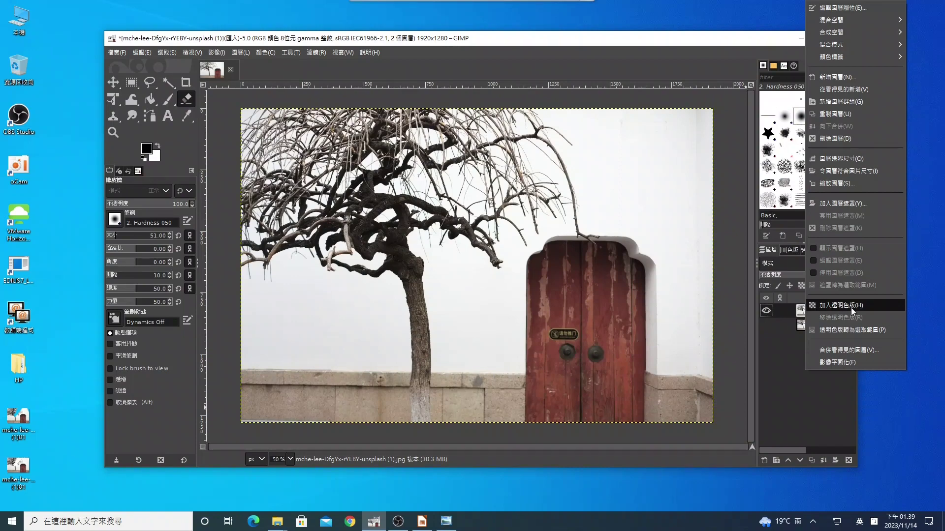
{"action": "left_click", "coordinate": [908, 400]}
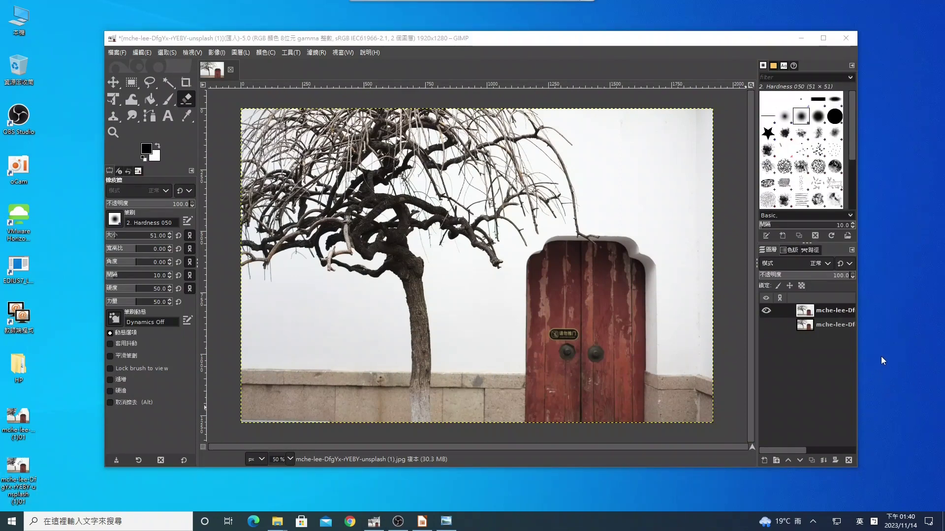
{"action": "mouse_move", "coordinate": [472, 16]}
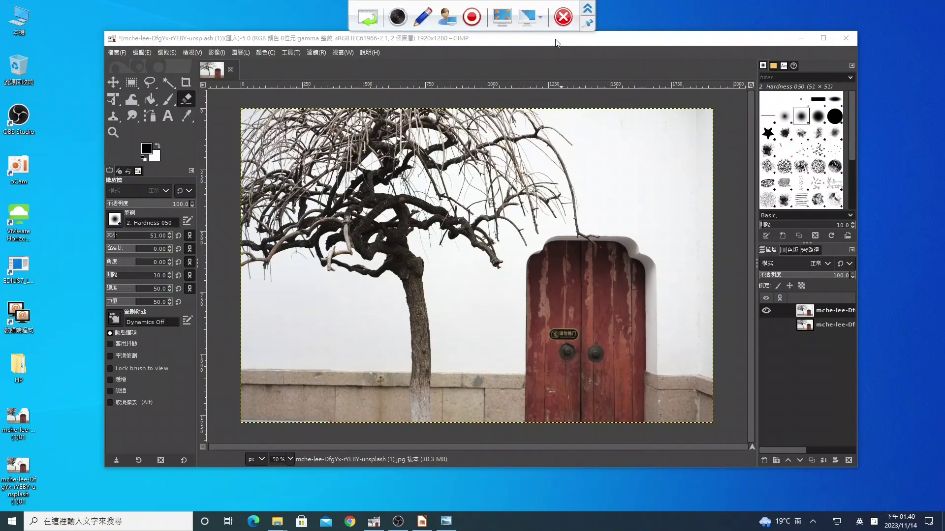
{"action": "left_click", "coordinate": [423, 18]}
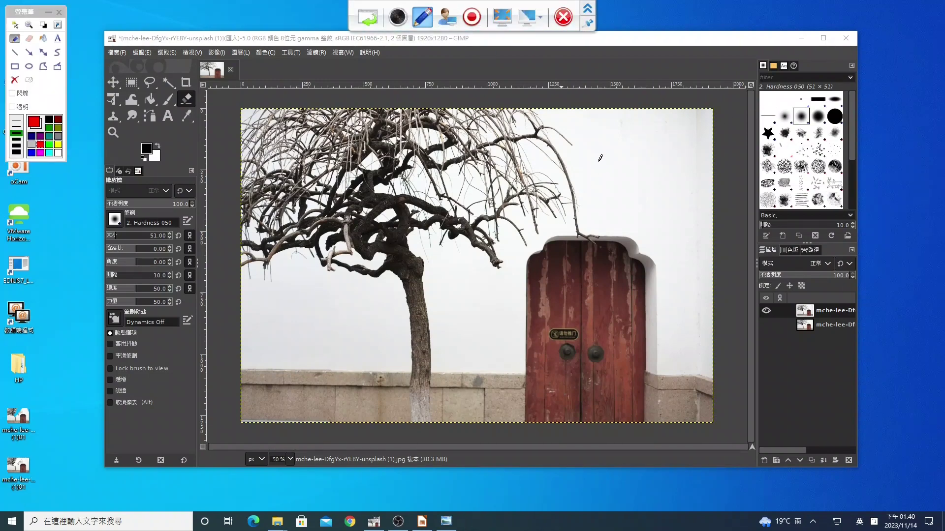
{"action": "mouse_move", "coordinate": [542, 118]}
{"action": "left_mouse_down"}
{"action": "mouse_move", "coordinate": [556, 160]}
{"action": "mouse_move", "coordinate": [675, 158]}
{"action": "mouse_move", "coordinate": [684, 181]}
{"action": "left_mouse_up"}
{"action": "mouse_move", "coordinate": [565, 178]}
{"action": "left_mouse_down"}
{"action": "mouse_move", "coordinate": [668, 174]}
{"action": "mouse_move", "coordinate": [596, 210]}
{"action": "left_mouse_up"}
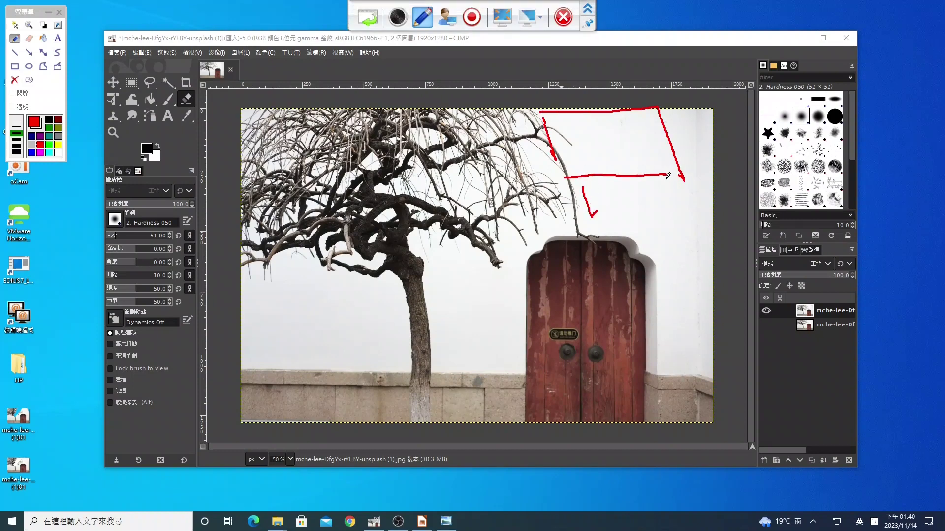
{"action": "left_click_drag", "start_coordinate": [671, 175], "coordinate": [670, 185]}
{"action": "mouse_move", "coordinate": [532, 129]}
{"action": "left_mouse_down"}
{"action": "mouse_move", "coordinate": [578, 212]}
{"action": "mouse_move", "coordinate": [677, 184]}
{"action": "left_mouse_up"}
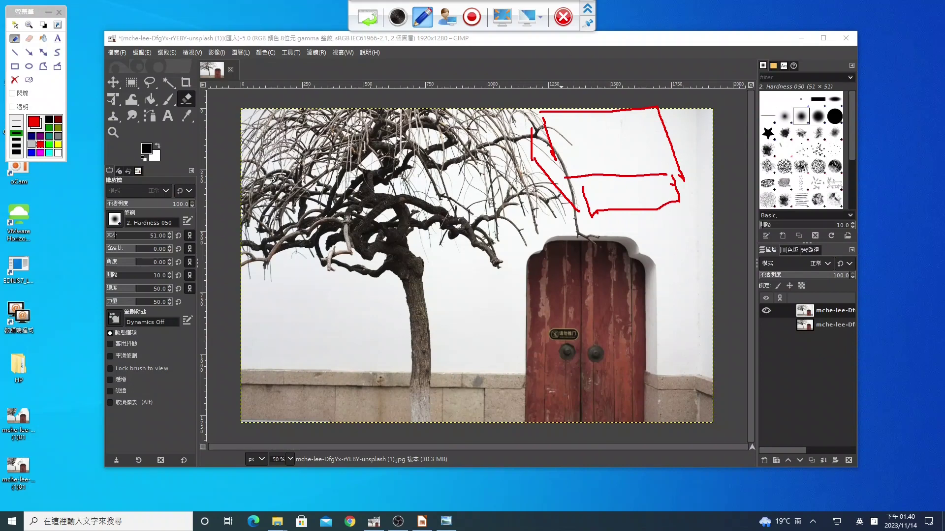
{"action": "mouse_move", "coordinate": [572, 118]}
{"action": "left_mouse_down"}
{"action": "mouse_move", "coordinate": [571, 157]}
{"action": "mouse_move", "coordinate": [630, 157]}
{"action": "left_mouse_up"}
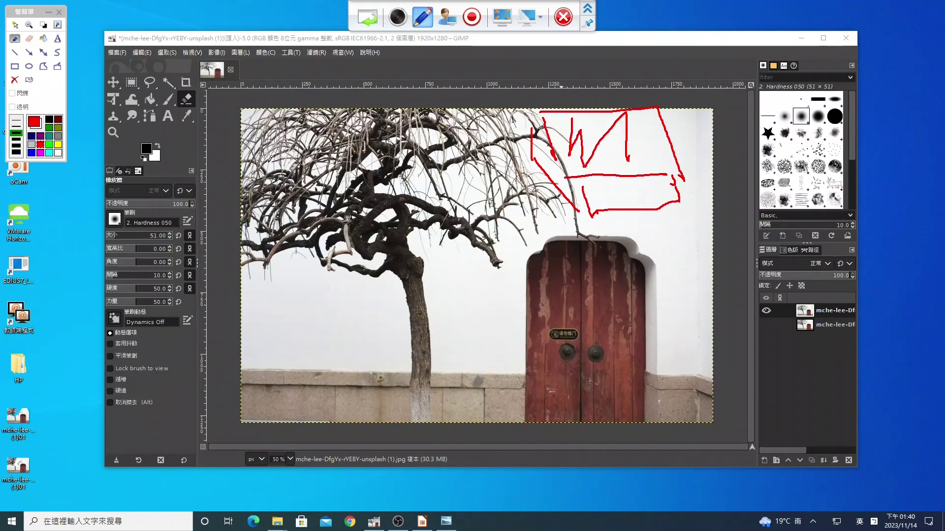
{"action": "mouse_move", "coordinate": [171, 149]}
{"action": "left_mouse_down"}
{"action": "mouse_move", "coordinate": [164, 170]}
{"action": "mouse_move", "coordinate": [145, 150]}
{"action": "mouse_move", "coordinate": [173, 148]}
{"action": "mouse_move", "coordinate": [153, 164]}
{"action": "mouse_move", "coordinate": [164, 142]}
{"action": "left_mouse_up"}
{"action": "mouse_move", "coordinate": [593, 206]}
{"action": "left_mouse_down"}
{"action": "mouse_move", "coordinate": [674, 202]}
{"action": "mouse_move", "coordinate": [590, 211]}
{"action": "mouse_move", "coordinate": [667, 209]}
{"action": "left_mouse_up"}
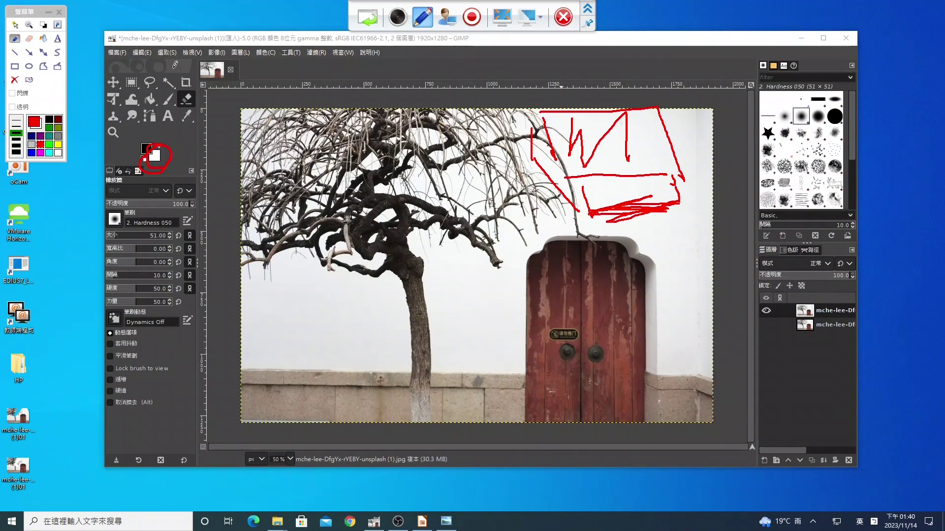
{"action": "left_click", "coordinate": [58, 11]}
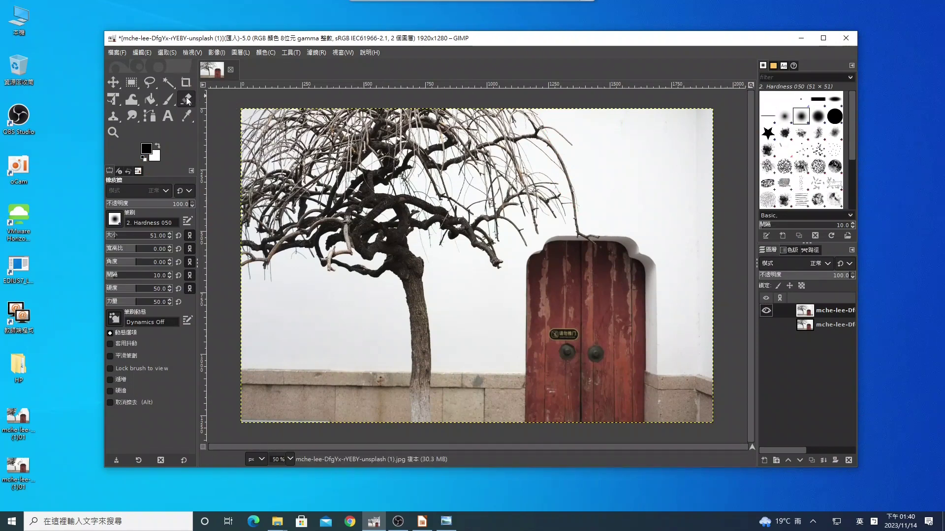
- Erase a wide band across the lower door with a size-238 eraser, then hide the top layer
{"action": "left_click", "coordinate": [123, 237]}
{"action": "left_click_drag", "start_coordinate": [142, 236], "coordinate": [145, 236]}
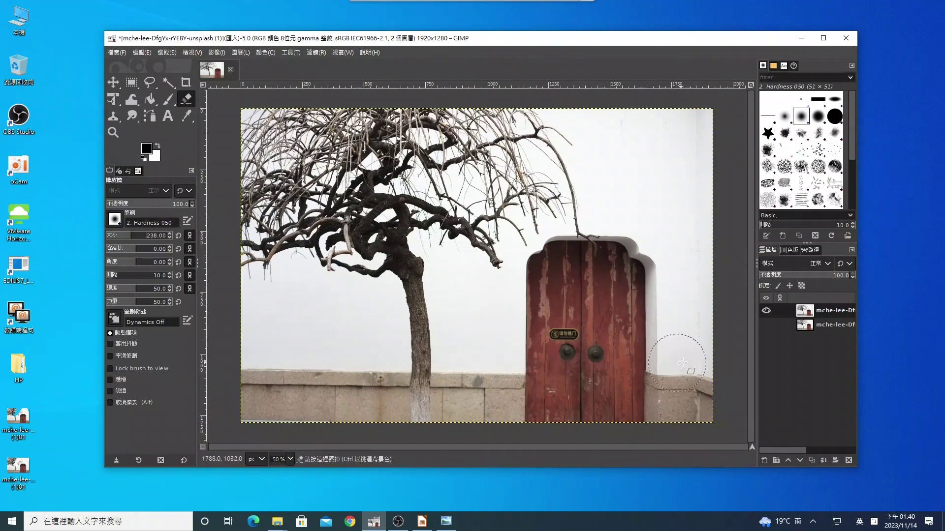
{"action": "mouse_move", "coordinate": [716, 349]}
{"action": "left_mouse_down"}
{"action": "mouse_move", "coordinate": [615, 366]}
{"action": "mouse_move", "coordinate": [479, 414]}
{"action": "left_mouse_up"}
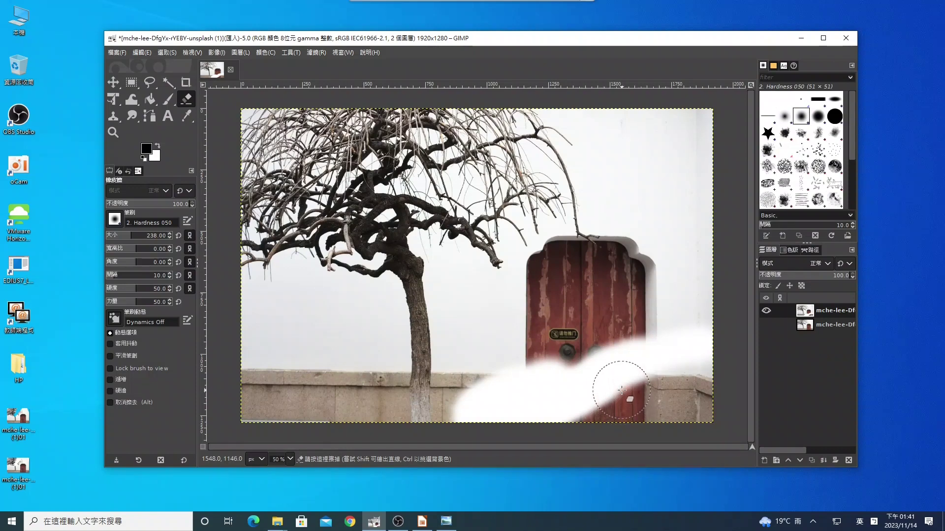
{"action": "mouse_move", "coordinate": [622, 390]}
{"action": "left_mouse_down"}
{"action": "mouse_move", "coordinate": [629, 363]}
{"action": "mouse_move", "coordinate": [696, 320]}
{"action": "mouse_move", "coordinate": [436, 420]}
{"action": "left_mouse_up"}
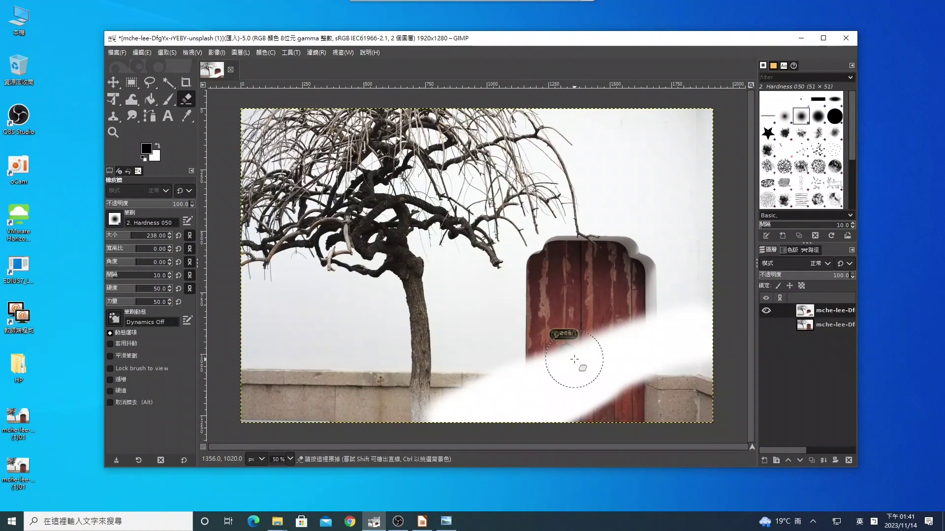
{"action": "left_click", "coordinate": [766, 310]}
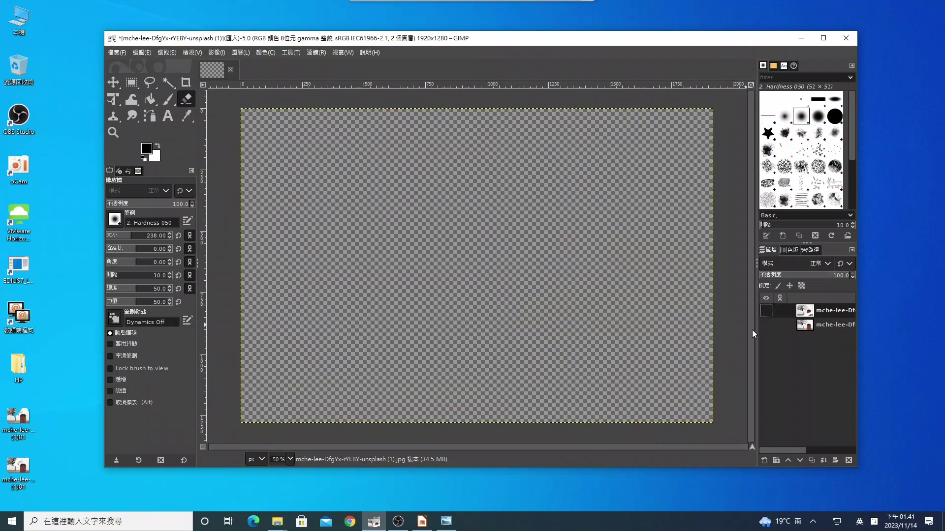
- Delete the white-erased top copy and create a fresh duplicate of the photo layer
{"action": "left_click", "coordinate": [765, 324]}
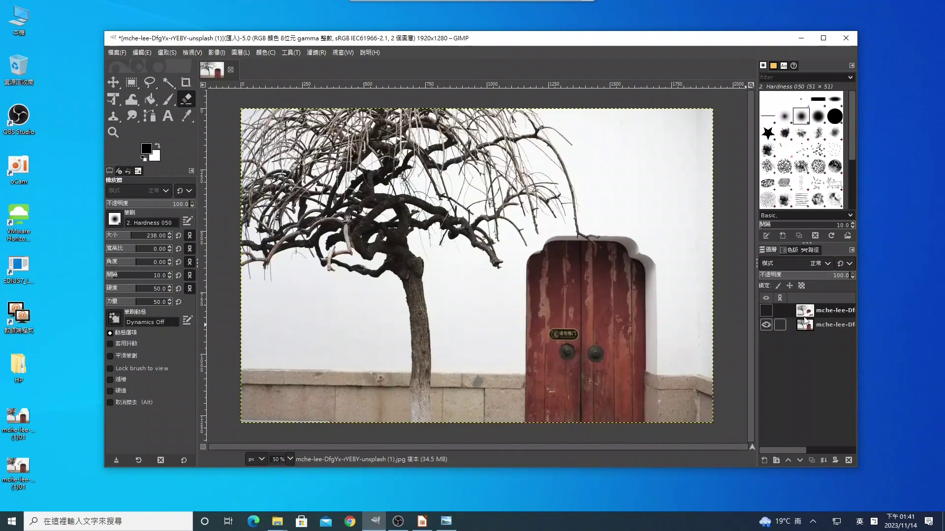
{"action": "left_click", "coordinate": [766, 311]}
{"action": "left_click_drag", "start_coordinate": [806, 311], "coordinate": [849, 461]}
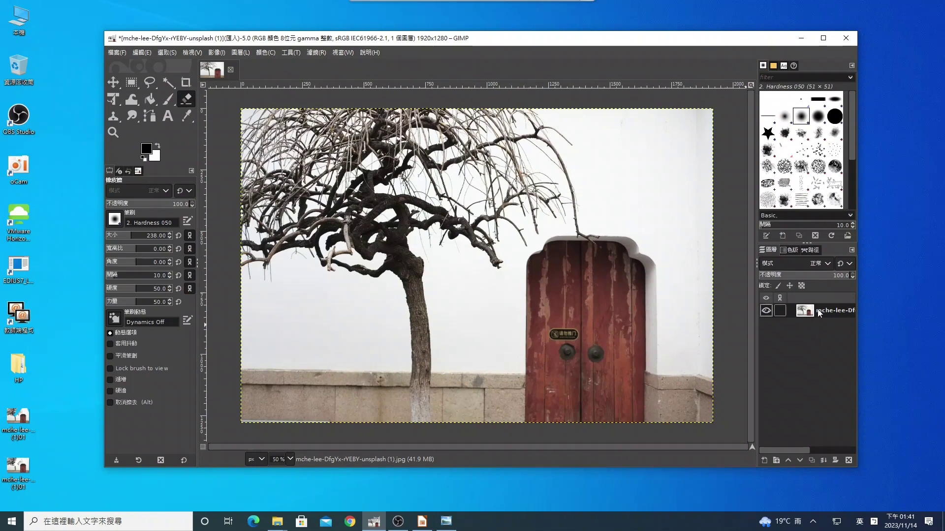
{"action": "left_click", "coordinate": [812, 460]}
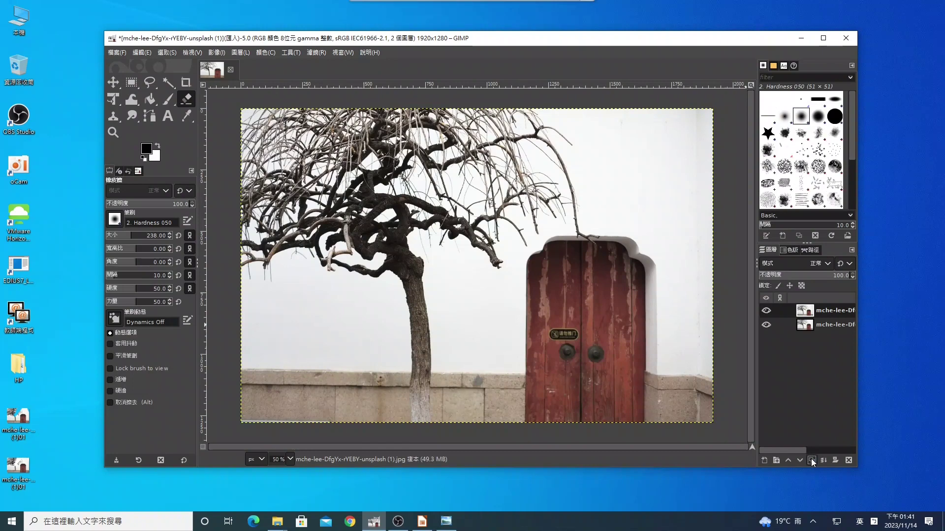
- Add an alpha channel to the top copy and hide the original bottom layer
{"action": "right_click", "coordinate": [808, 316]}
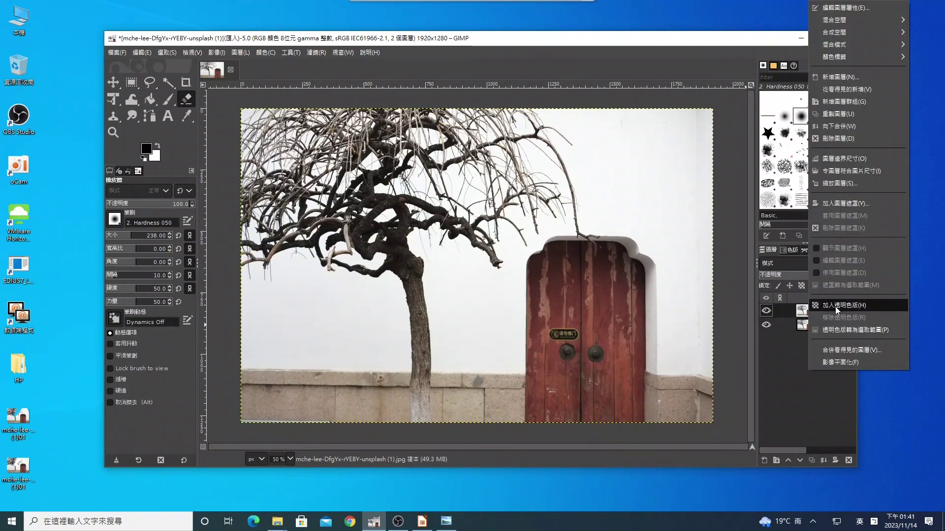
{"action": "left_click", "coordinate": [778, 368]}
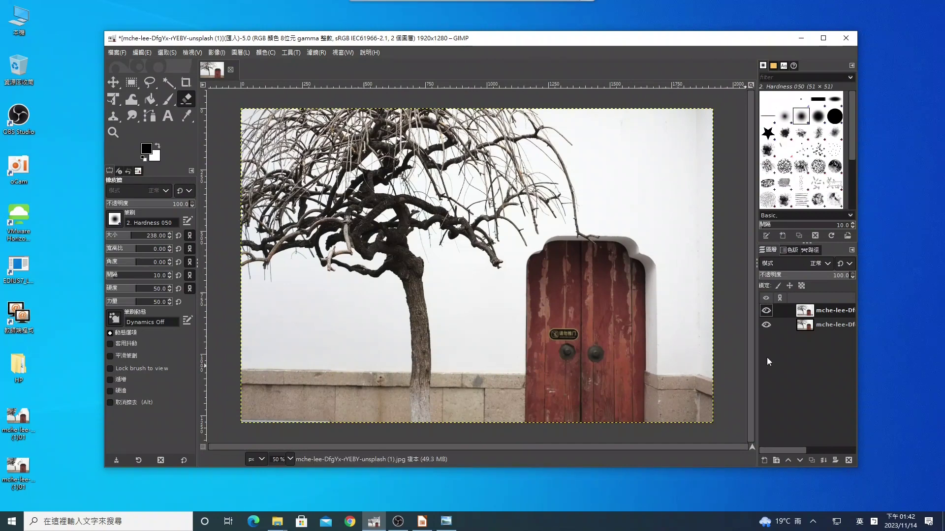
{"action": "right_click", "coordinate": [806, 313]}
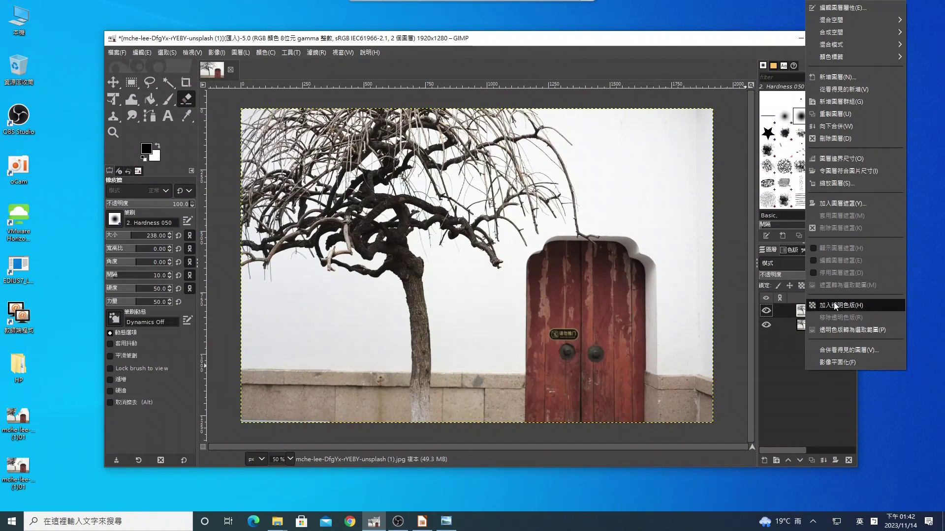
{"action": "mouse_move", "coordinate": [837, 305]}
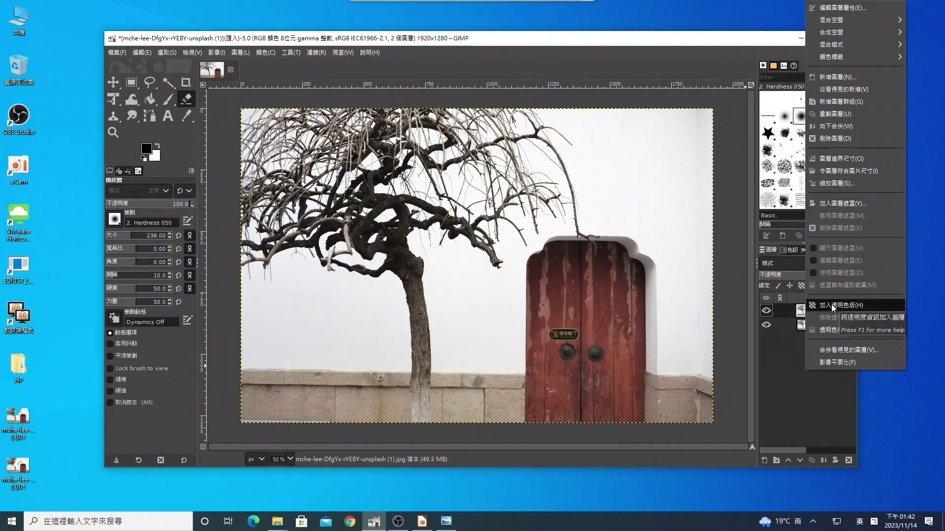
{"action": "left_click", "coordinate": [831, 305]}
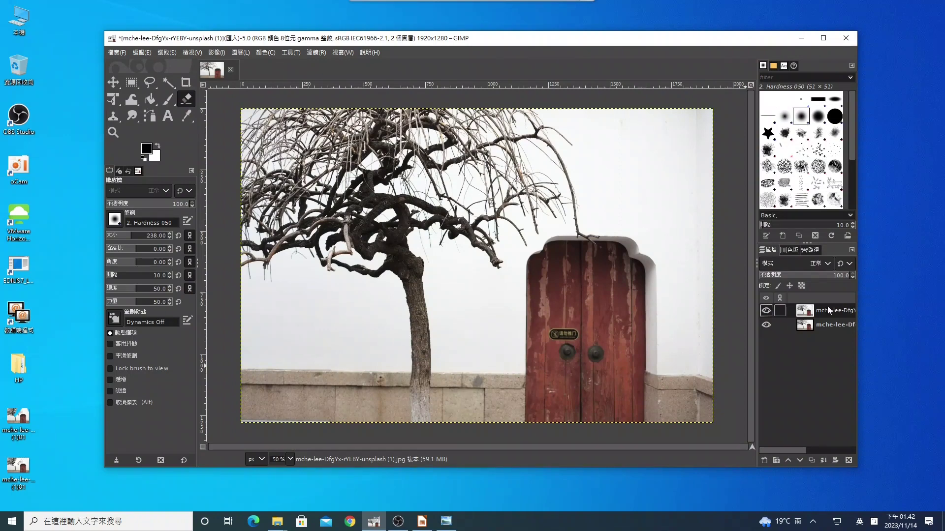
{"action": "left_click", "coordinate": [766, 324]}
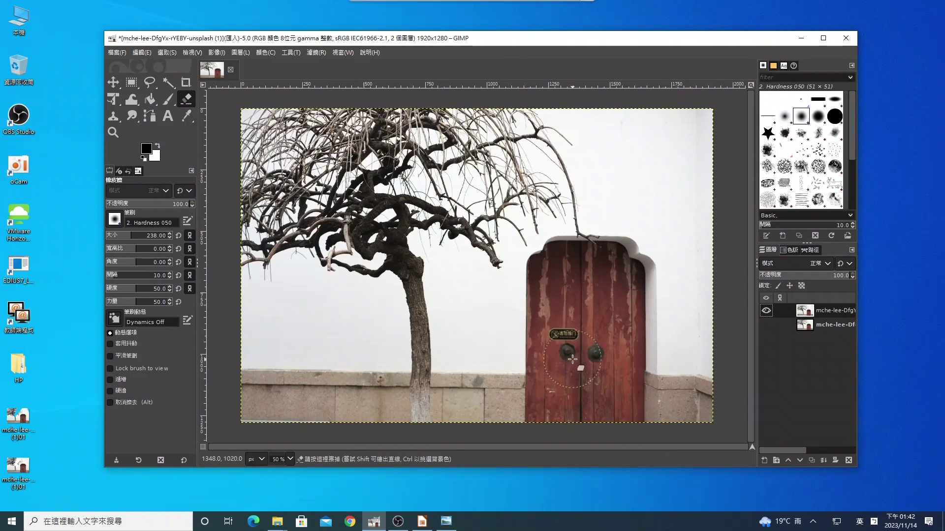
{"action": "right_click", "coordinate": [809, 318]}
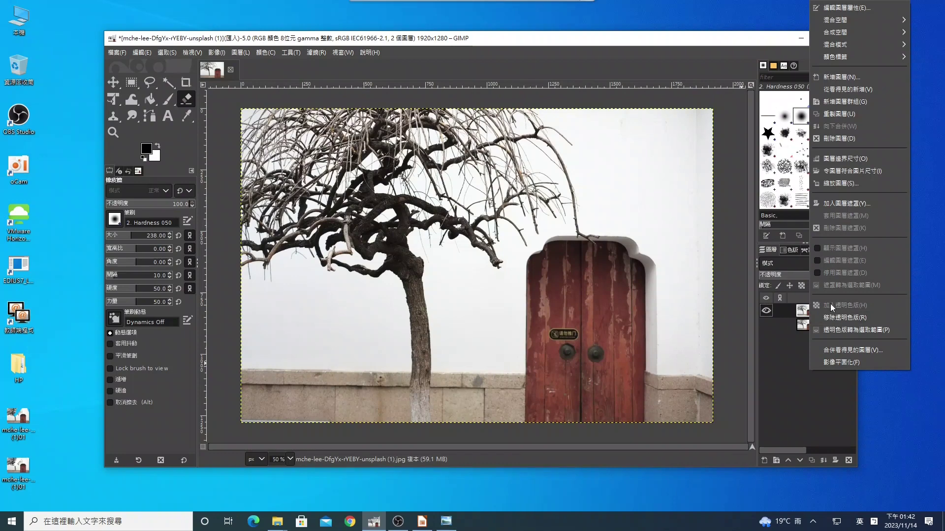
{"action": "left_click", "coordinate": [789, 367]}
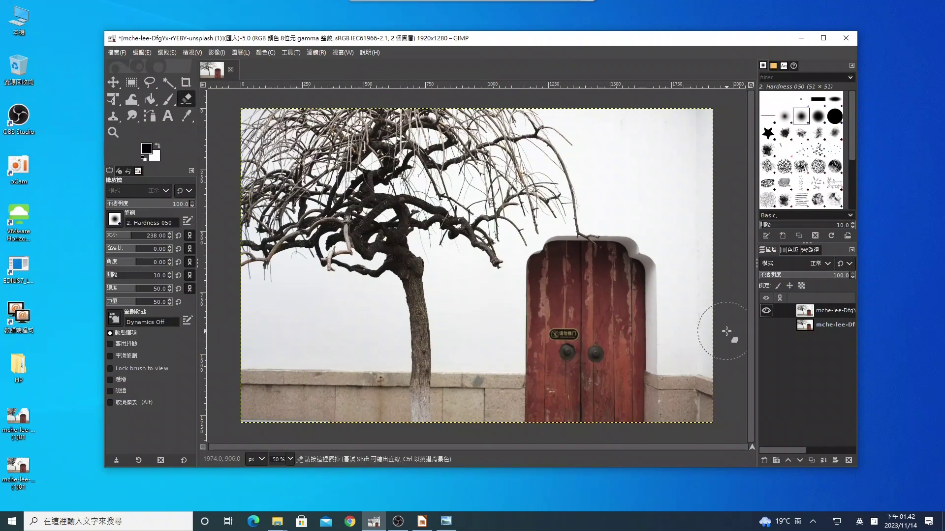
- Erase a transparent band across the lower right and a patch over the tree trunk
{"action": "left_click_drag", "start_coordinate": [727, 327], "coordinate": [473, 428]}
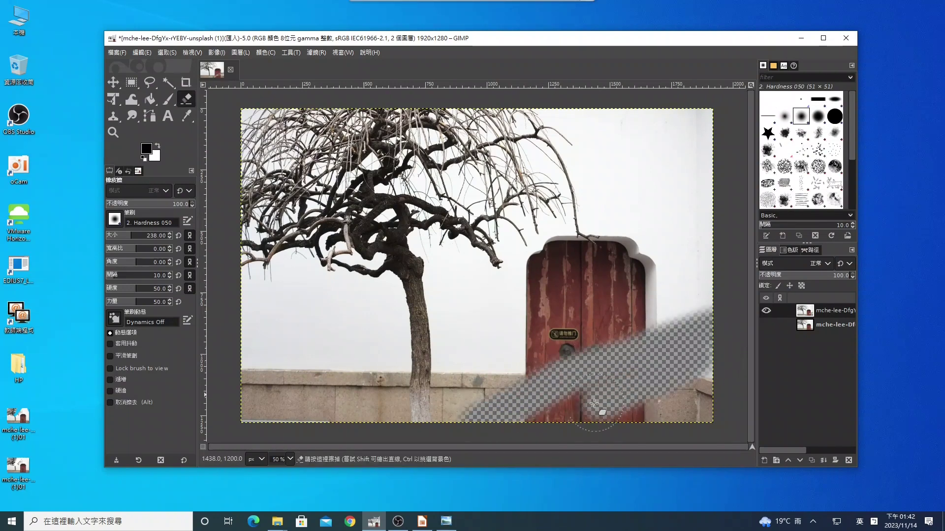
{"action": "mouse_move", "coordinate": [709, 344]}
{"action": "left_mouse_down"}
{"action": "mouse_move", "coordinate": [433, 424]}
{"action": "mouse_move", "coordinate": [556, 254]}
{"action": "mouse_move", "coordinate": [452, 269]}
{"action": "left_mouse_up"}
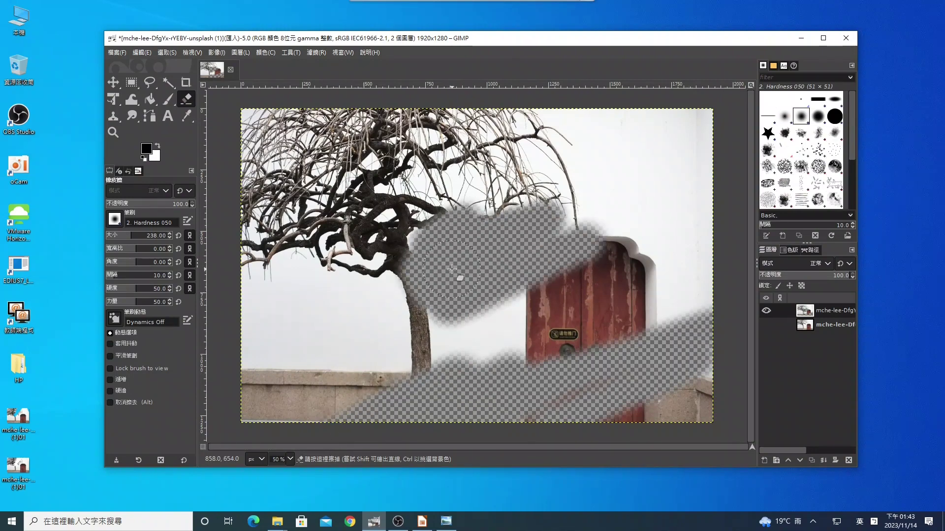
{"action": "left_click_drag", "start_coordinate": [452, 269], "coordinate": [464, 285]}
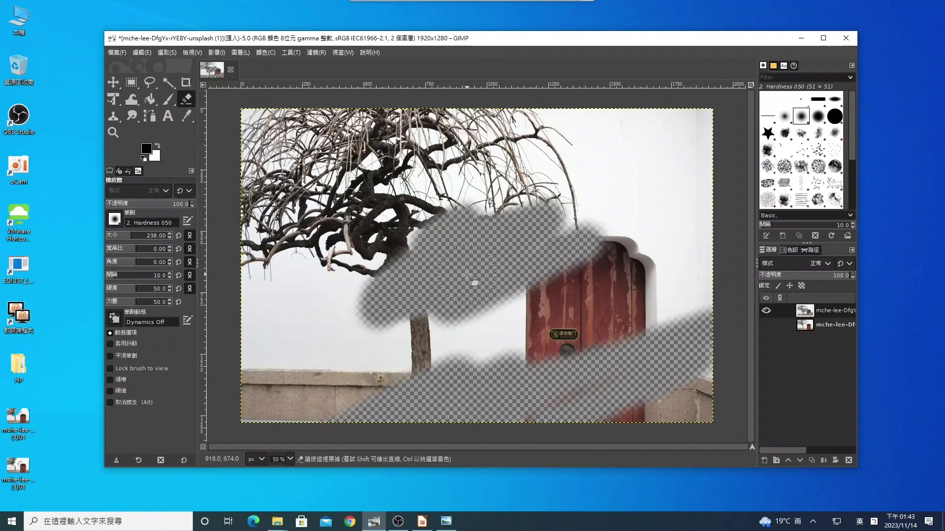
- Review the top layer's options without changes, then bring up the File menu
{"action": "right_click", "coordinate": [805, 314]}
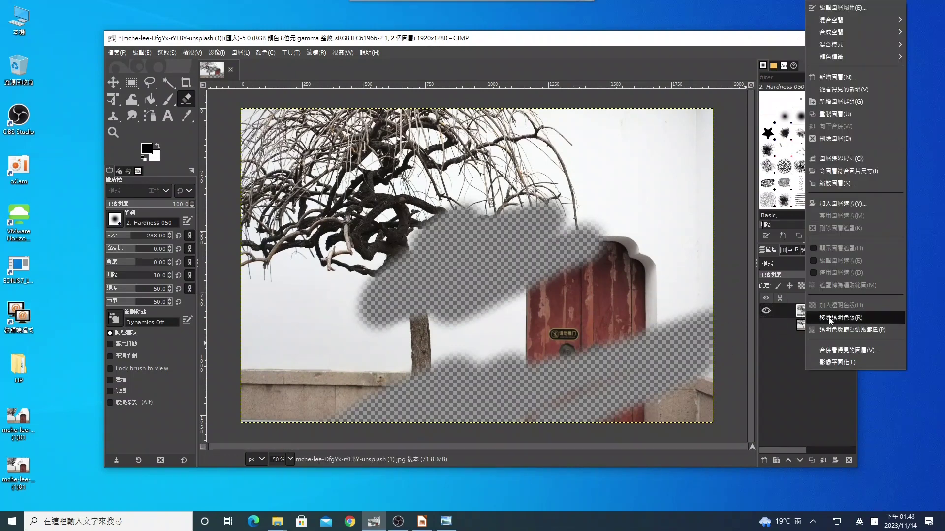
{"action": "left_click", "coordinate": [775, 391]}
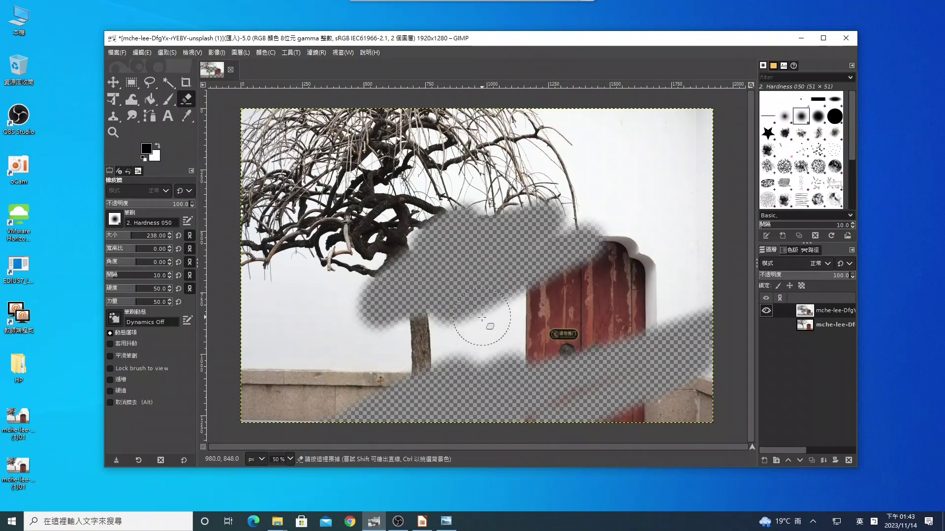
{"action": "left_click", "coordinate": [119, 52]}
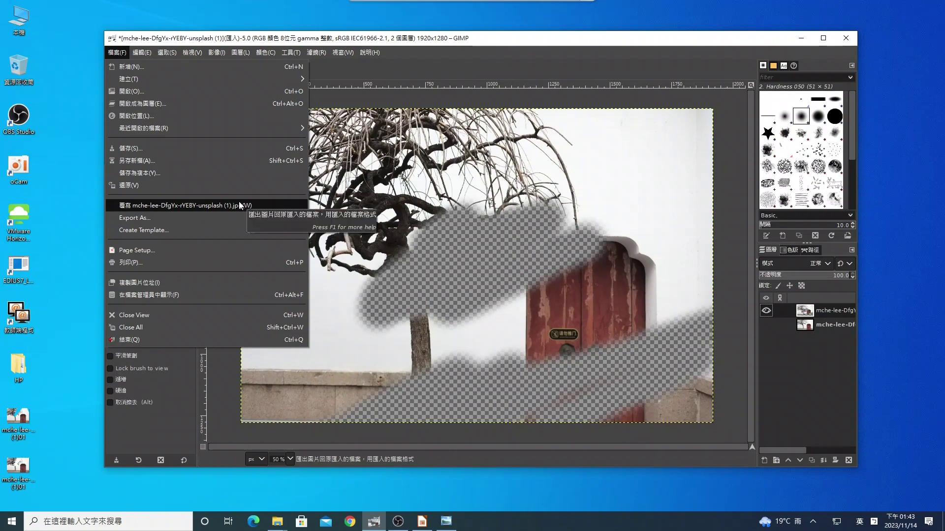
- Close the File menu without overwriting or exporting the image
{"action": "left_click", "coordinate": [498, 45]}
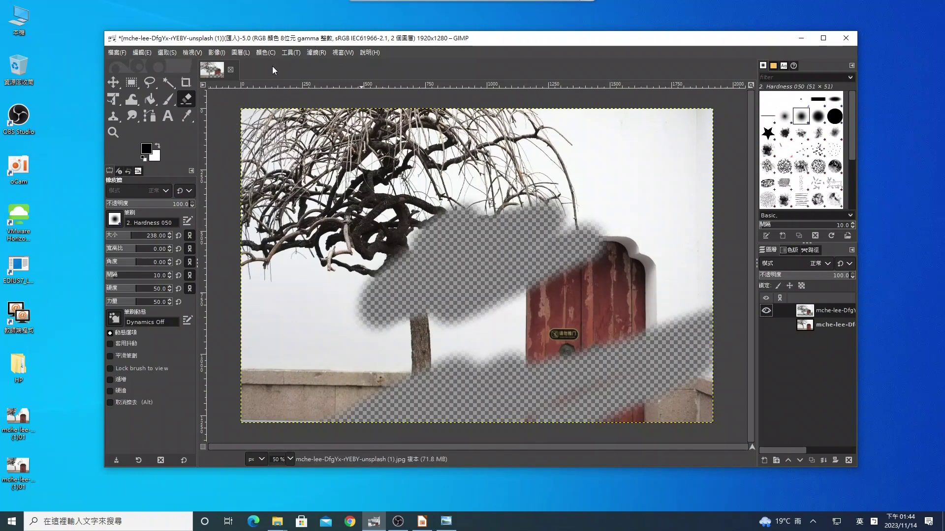
- Set the background colour to teal 31c0b5 and place the Downloads window beside GIMP
{"action": "left_click", "coordinate": [153, 159]}
{"action": "left_click", "coordinate": [148, 156]}
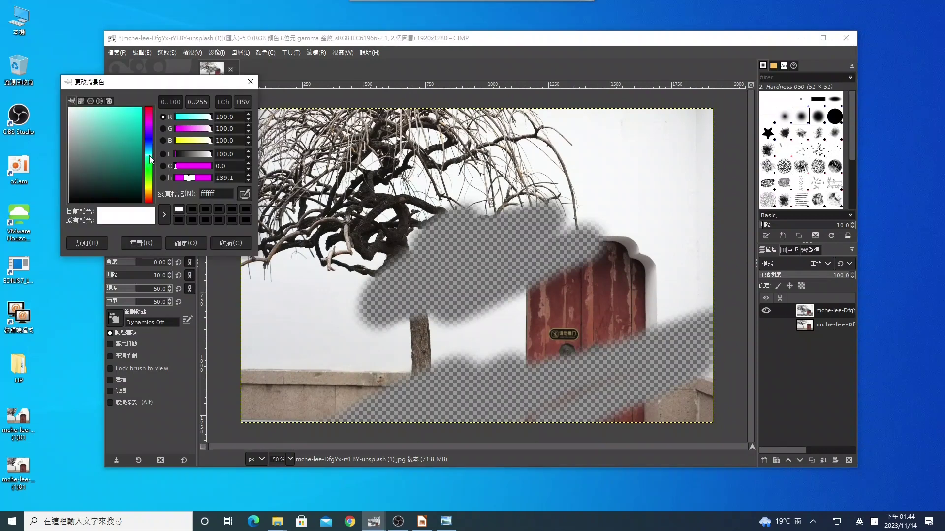
{"action": "left_click", "coordinate": [123, 130]}
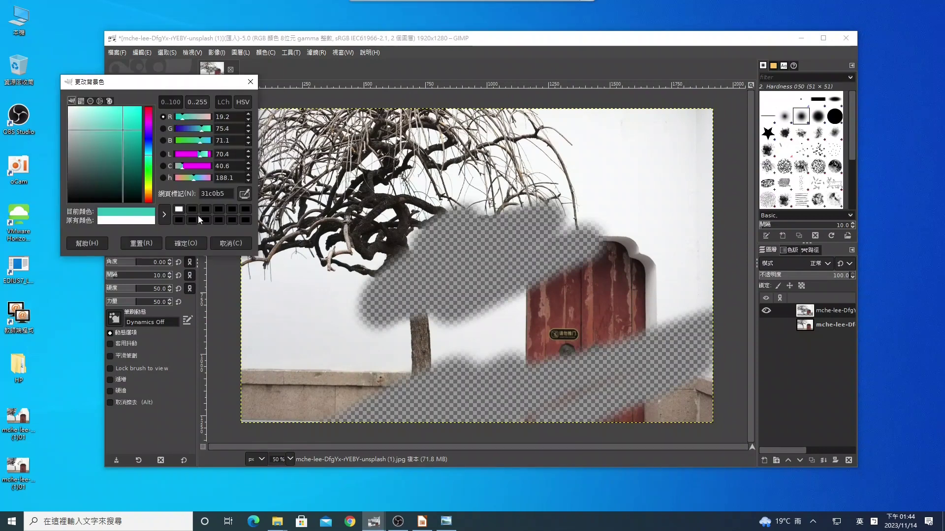
{"action": "left_click", "coordinate": [186, 243]}
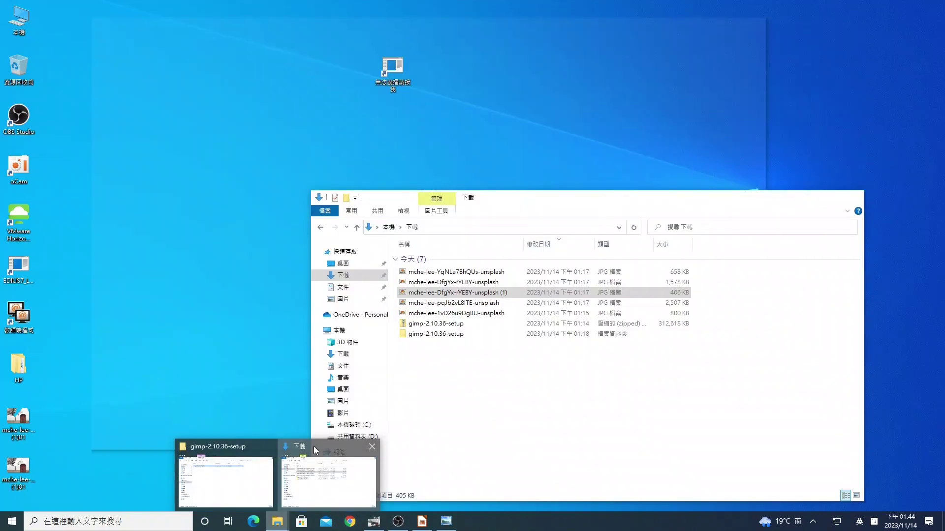
{"action": "left_click", "coordinate": [315, 446]}
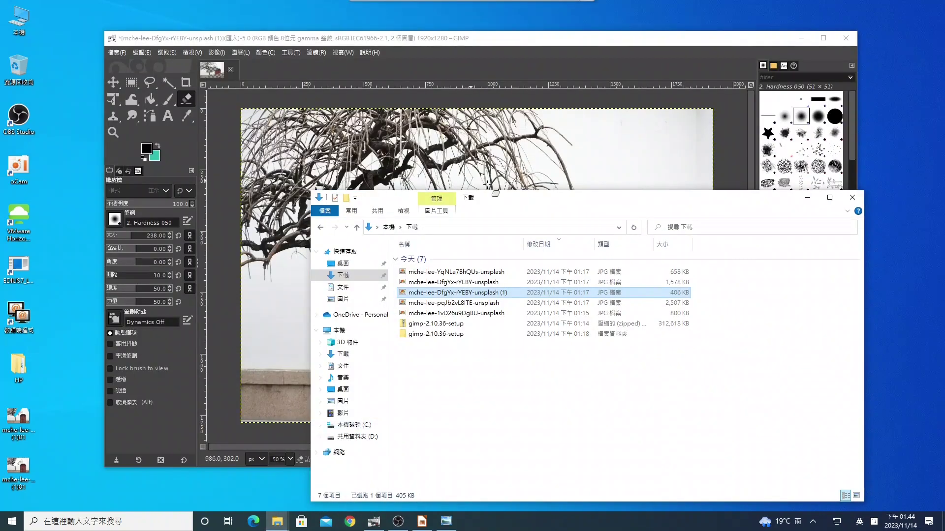
{"action": "left_click_drag", "start_coordinate": [486, 204], "coordinate": [598, 202]}
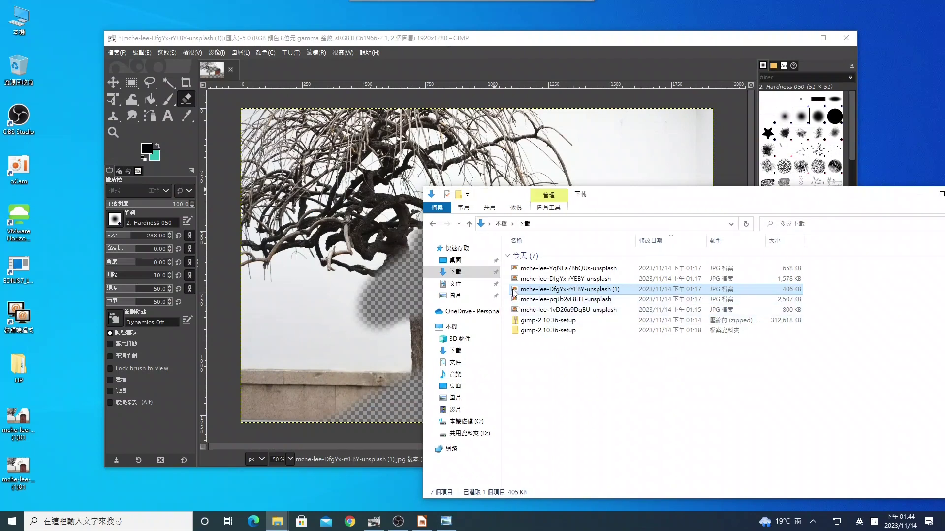
- Drag mche-lee-DfgYx-rYEBY-unsplash (1) into GIMP and keep its embedded colour profile
{"action": "left_click_drag", "start_coordinate": [510, 294], "coordinate": [218, 104]}
{"action": "left_click_drag", "start_coordinate": [218, 105], "coordinate": [170, 99]}
{"action": "left_click", "coordinate": [334, 264]}
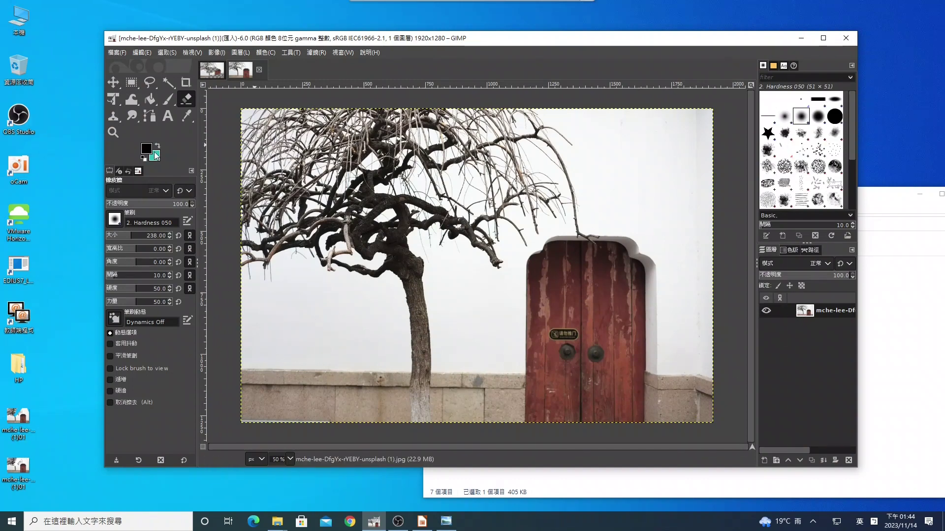
- Duplicate the new image's layer, hide the lower copy, and erase a teal diagonal band across the door
{"action": "left_click", "coordinate": [812, 460]}
{"action": "left_click", "coordinate": [766, 324]}
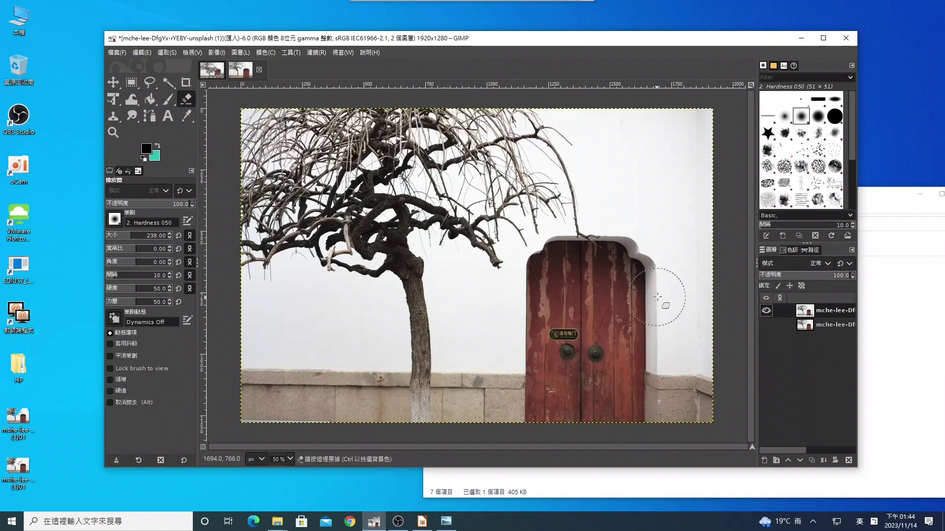
{"action": "left_click", "coordinate": [701, 281]}
{"action": "left_click_drag", "start_coordinate": [702, 281], "coordinate": [512, 433]}
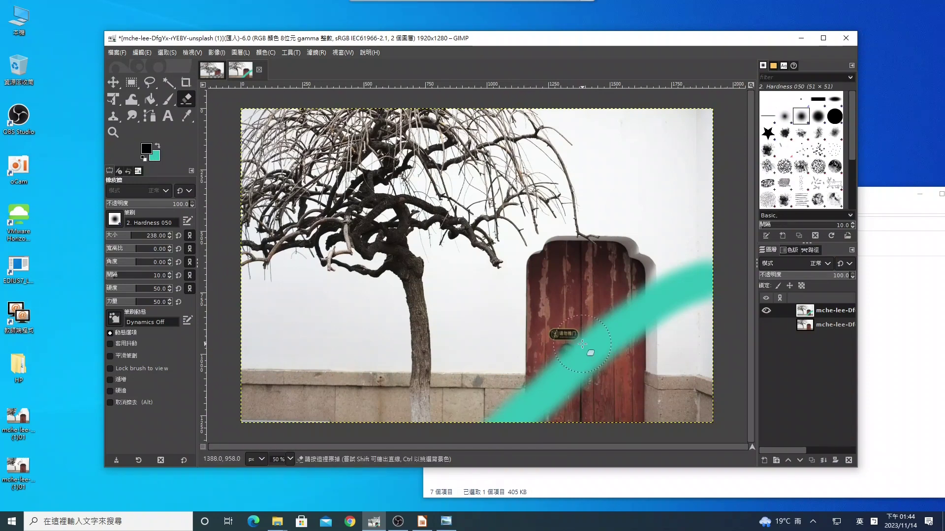
{"action": "left_click_drag", "start_coordinate": [716, 251], "coordinate": [471, 436]}
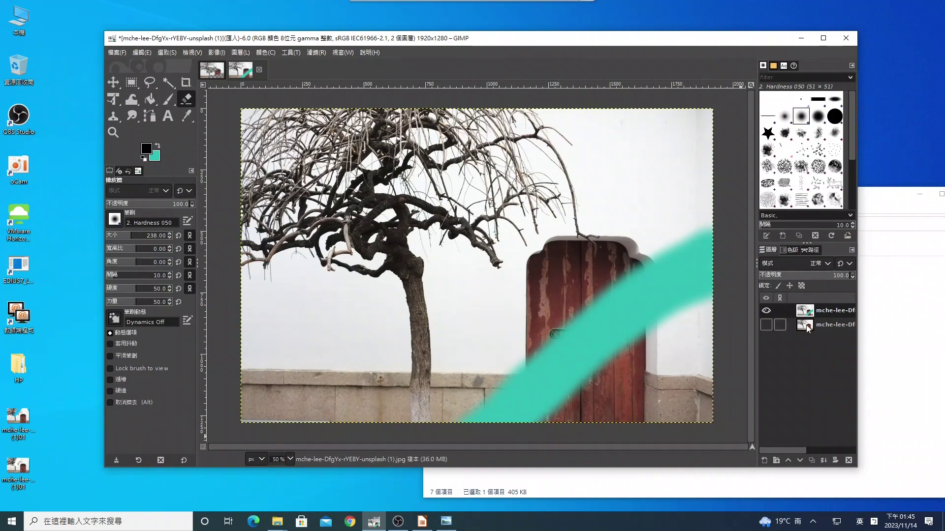
- Add an alpha channel to the top layer and erase the teal diagonal band to transparency
{"action": "right_click", "coordinate": [805, 312]}
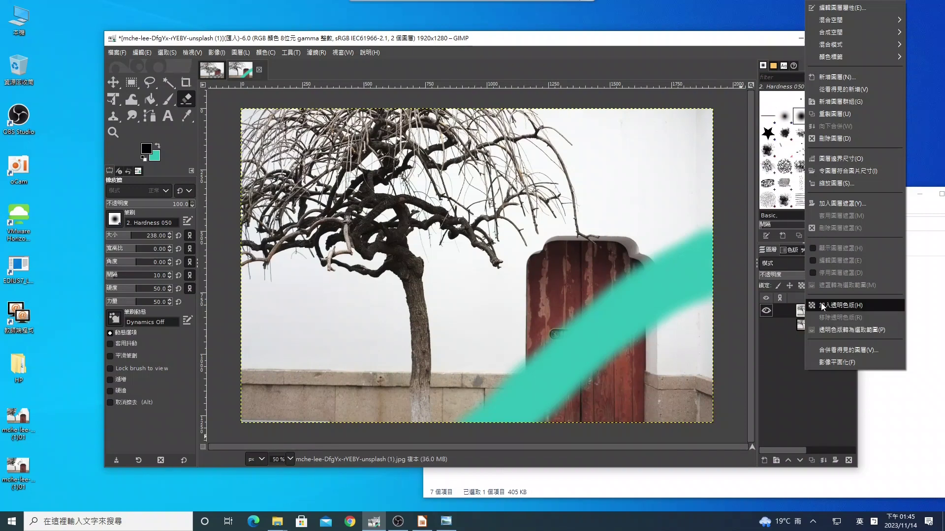
{"action": "left_click", "coordinate": [822, 305]}
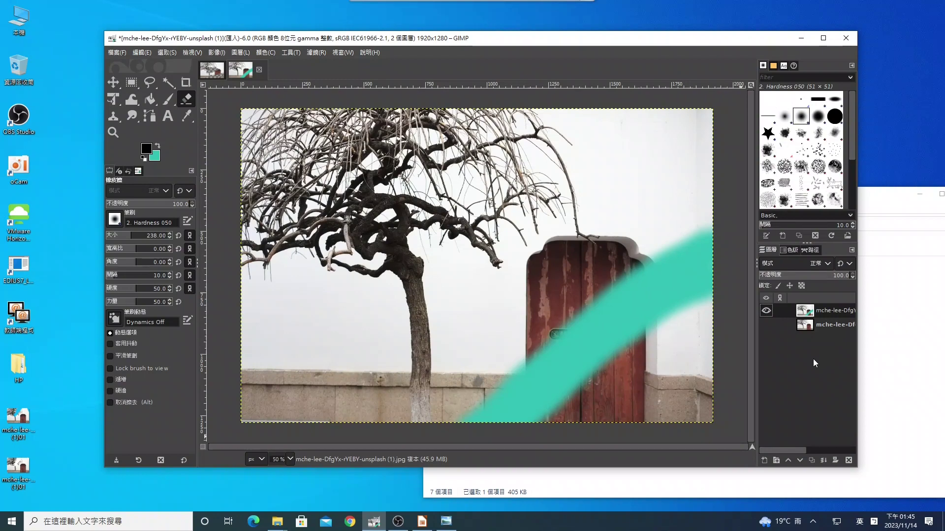
{"action": "left_click_drag", "start_coordinate": [719, 256], "coordinate": [519, 408]}
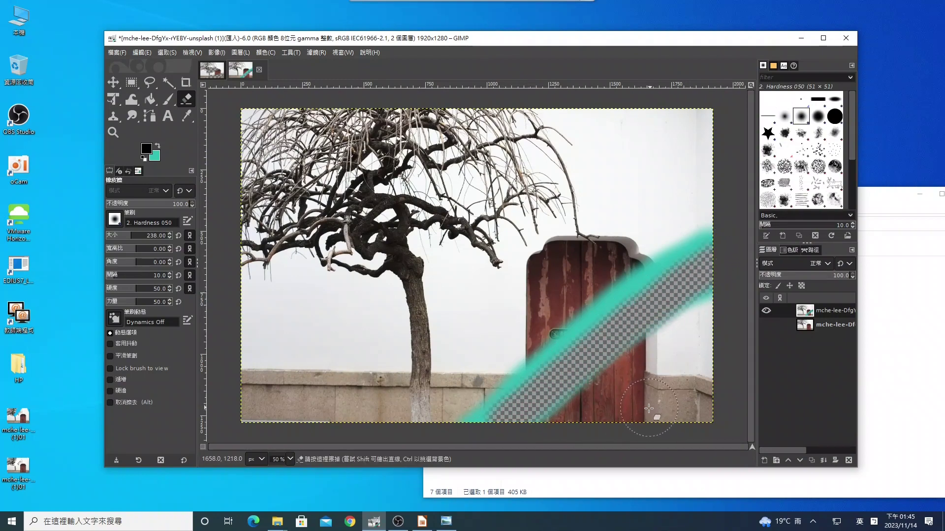
{"action": "left_click_drag", "start_coordinate": [716, 210], "coordinate": [490, 419]}
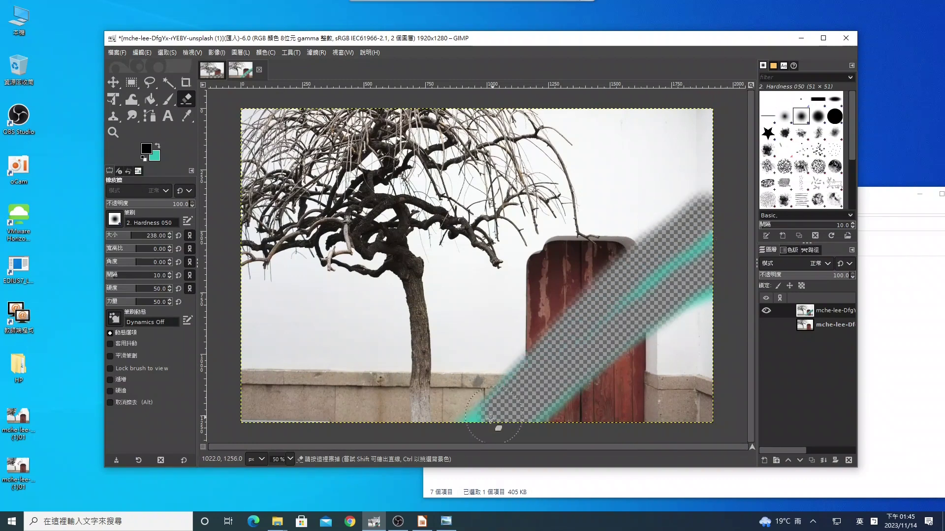
{"action": "left_click_drag", "start_coordinate": [709, 219], "coordinate": [615, 307]}
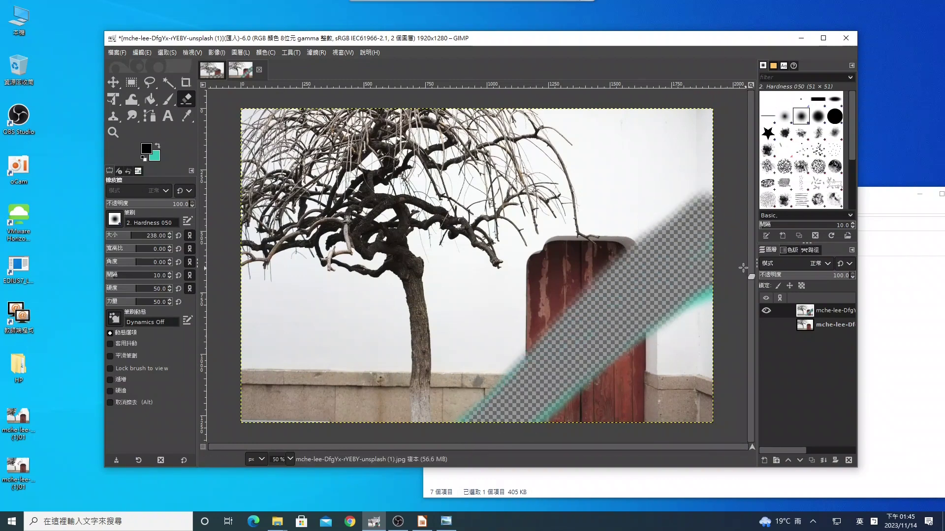
{"action": "left_click_drag", "start_coordinate": [724, 285], "coordinate": [571, 418]}
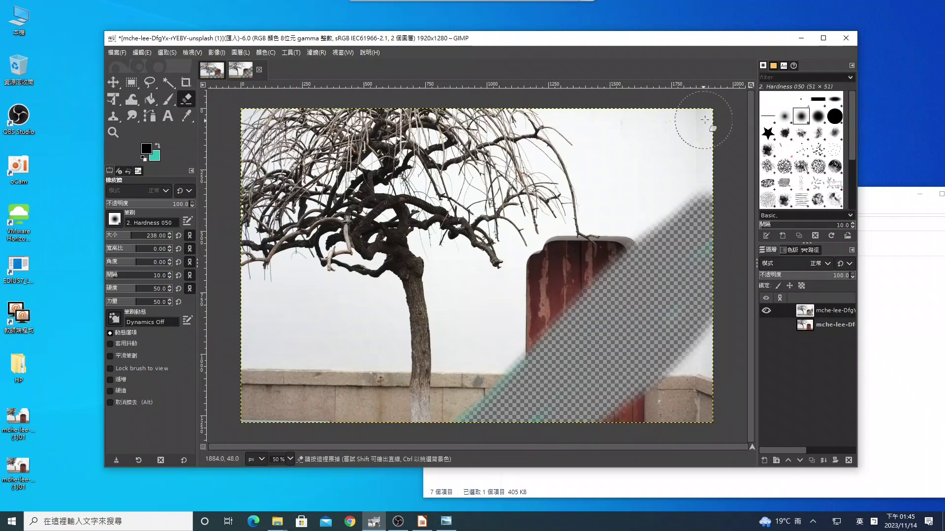
{"action": "left_click_drag", "start_coordinate": [719, 167], "coordinate": [455, 416]}
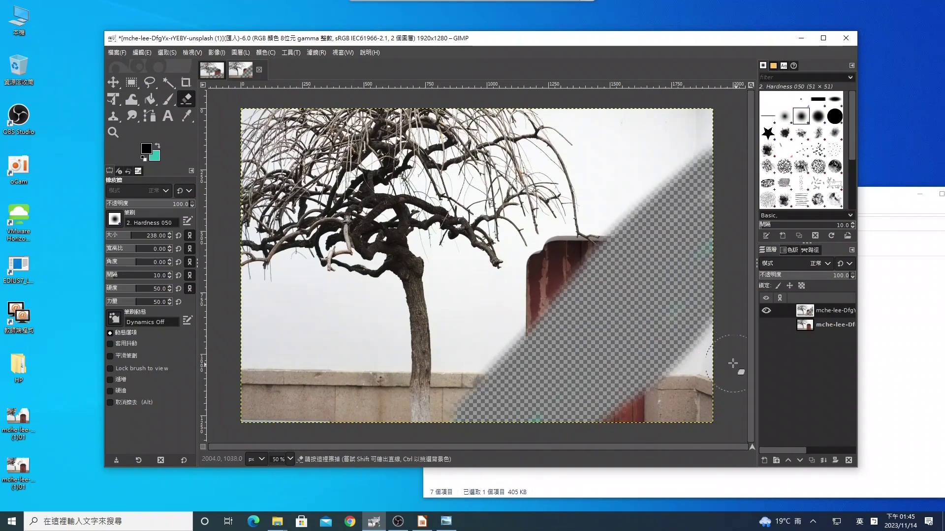
- Remove the top layer's alpha channel so the erased band turns teal, then widen it diagonally
{"action": "right_click", "coordinate": [807, 317]}
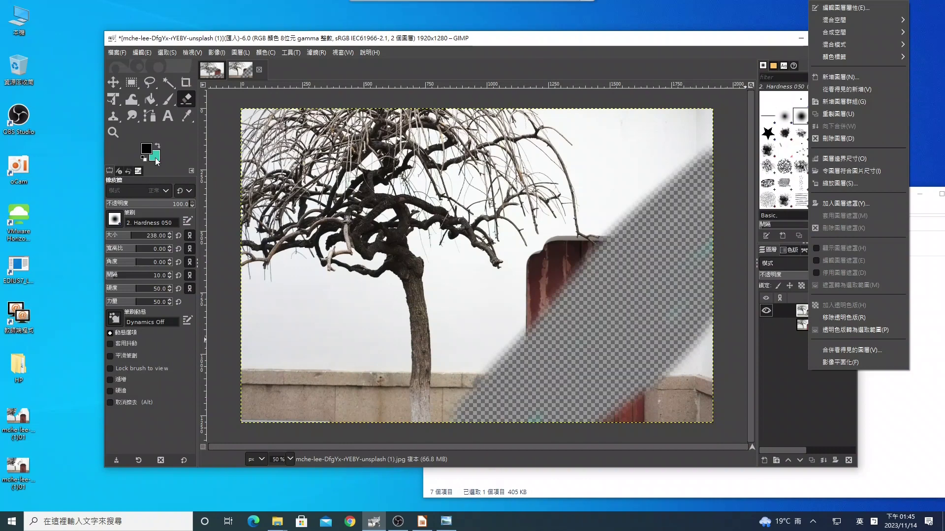
{"action": "left_click", "coordinate": [849, 317]}
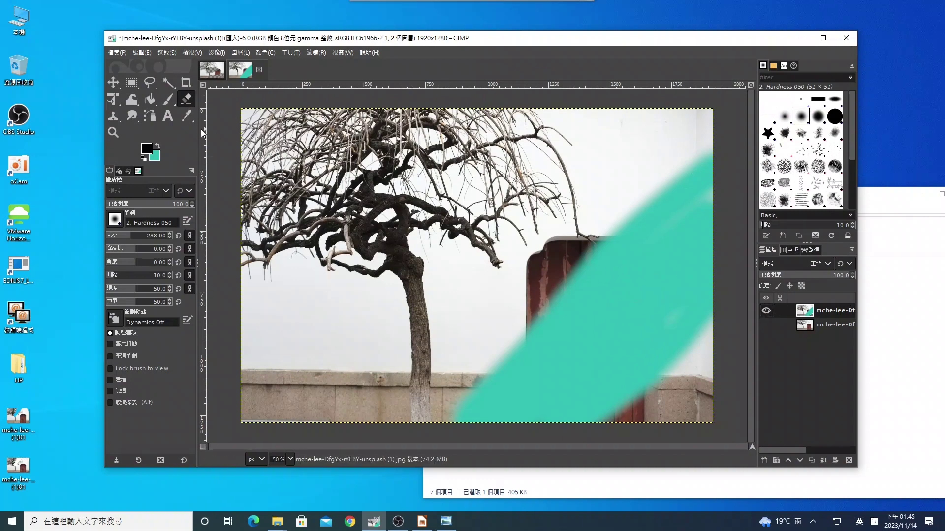
{"action": "mouse_move", "coordinate": [690, 152]}
{"action": "left_mouse_down"}
{"action": "mouse_move", "coordinate": [696, 137]}
{"action": "mouse_move", "coordinate": [627, 204]}
{"action": "mouse_move", "coordinate": [517, 375]}
{"action": "mouse_move", "coordinate": [509, 341]}
{"action": "mouse_move", "coordinate": [396, 420]}
{"action": "mouse_move", "coordinate": [381, 389]}
{"action": "mouse_move", "coordinate": [362, 409]}
{"action": "left_mouse_up"}
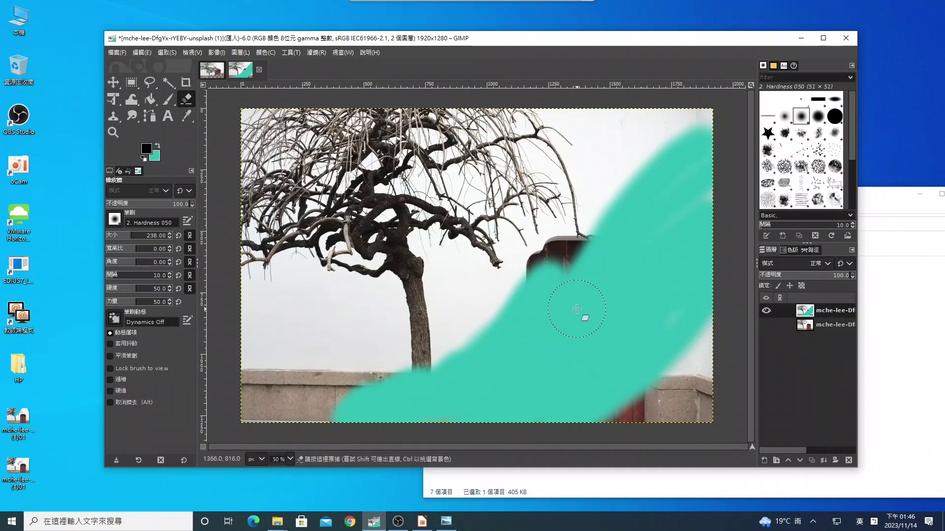
- Add an alpha channel to the teal top layer and erase five diagonal bands to checkerboard
{"action": "right_click", "coordinate": [806, 318]}
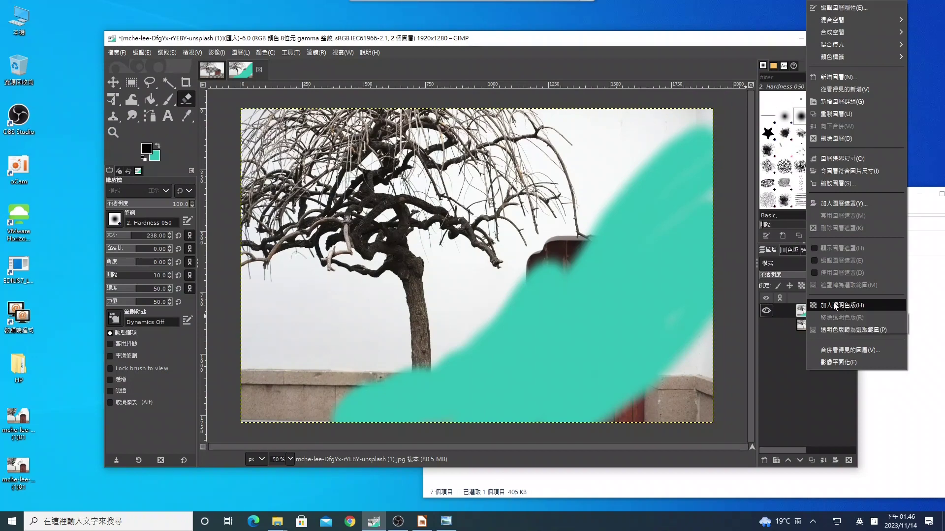
{"action": "left_click", "coordinate": [835, 305]}
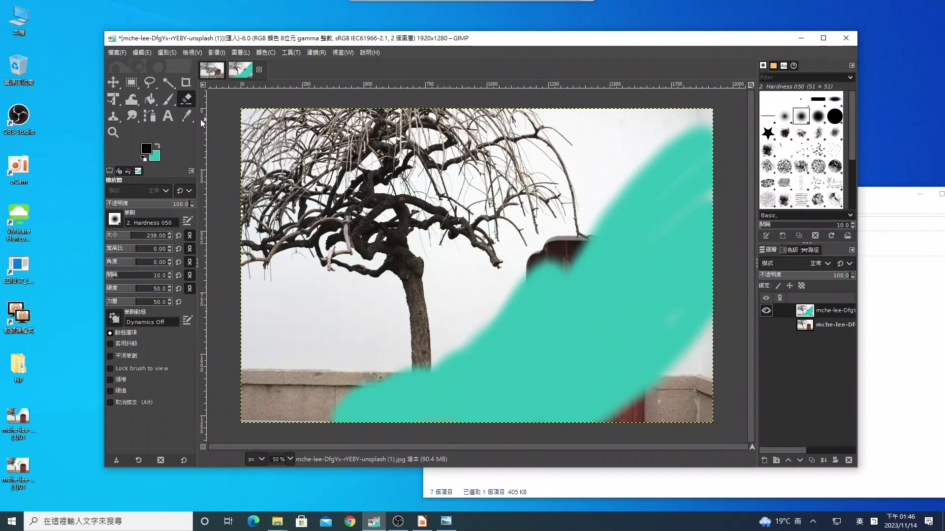
{"action": "left_click_drag", "start_coordinate": [718, 169], "coordinate": [401, 291]}
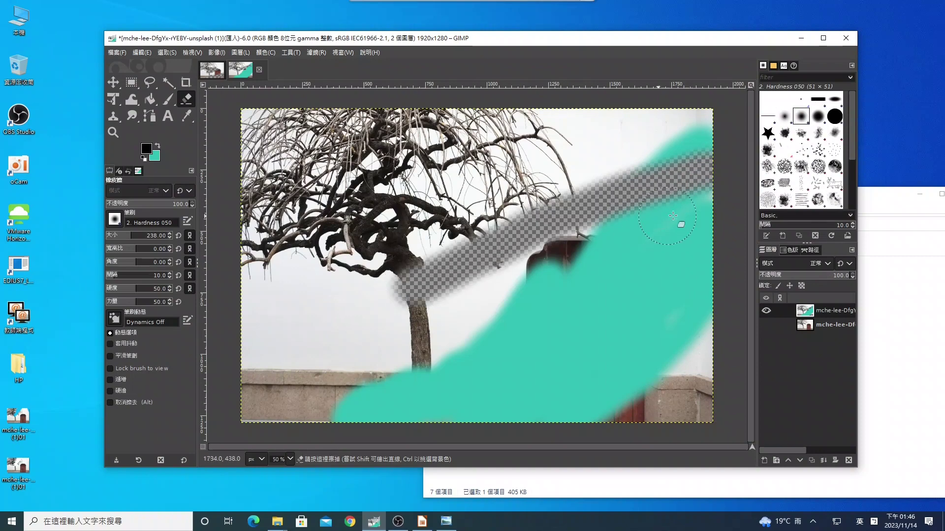
{"action": "left_click_drag", "start_coordinate": [673, 216], "coordinate": [596, 303]}
{"action": "left_click_drag", "start_coordinate": [698, 255], "coordinate": [347, 408]}
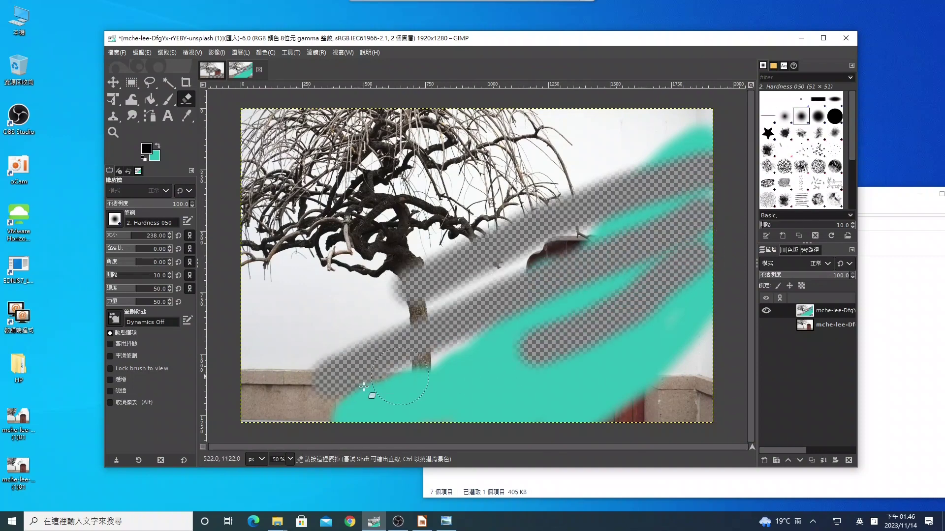
{"action": "left_click_drag", "start_coordinate": [606, 312], "coordinate": [418, 393]}
{"action": "mouse_move", "coordinate": [704, 291]}
{"action": "left_mouse_down"}
{"action": "mouse_move", "coordinate": [576, 401]}
{"action": "mouse_move", "coordinate": [591, 394]}
{"action": "left_mouse_up"}
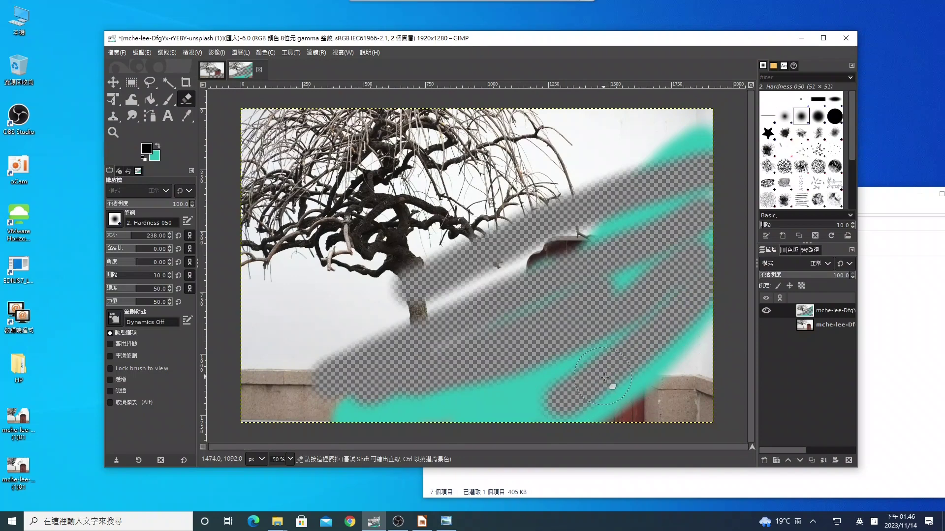
- Select the bottom door-photo layer and set the background colour to a light violet
{"action": "left_click", "coordinate": [808, 324]}
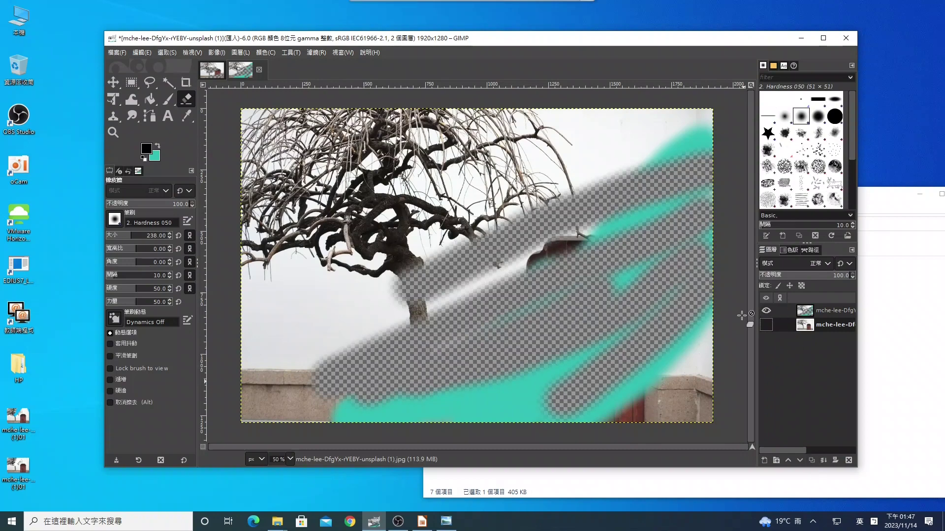
{"action": "left_click", "coordinate": [155, 156]}
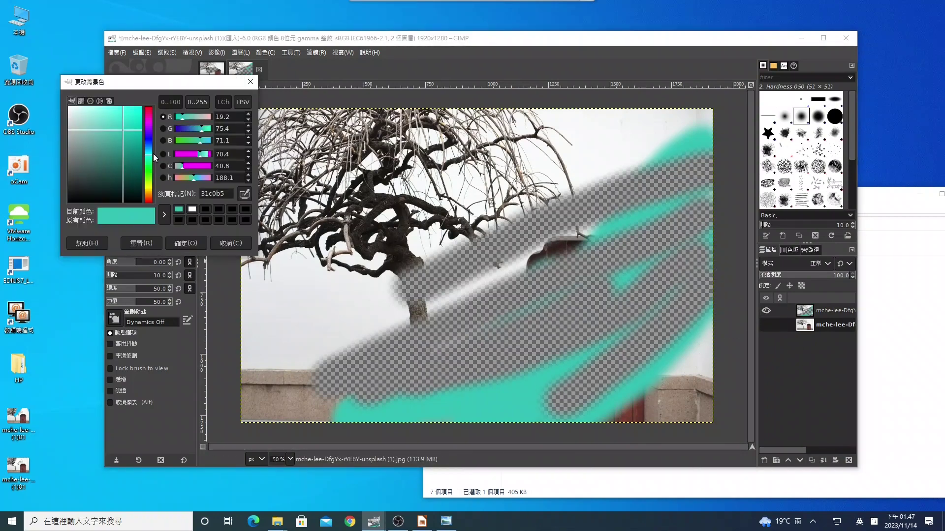
{"action": "left_click", "coordinate": [147, 137]}
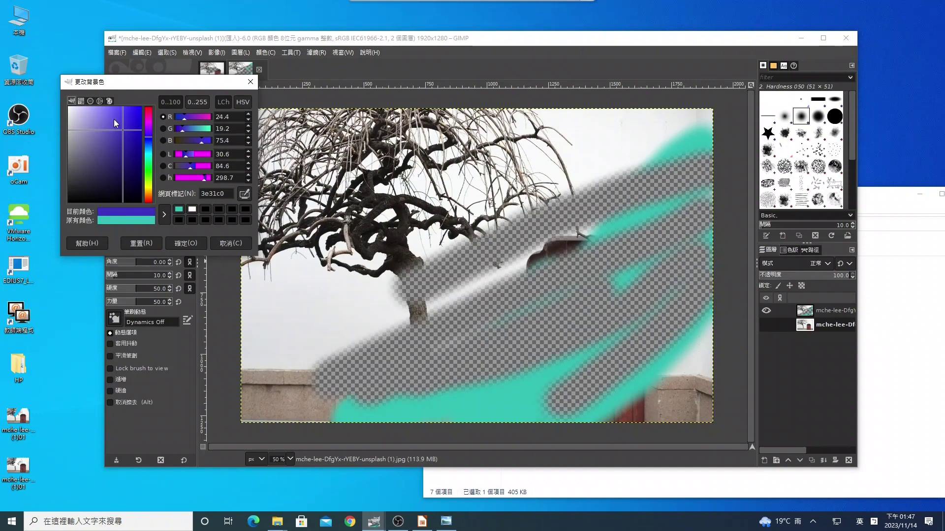
{"action": "left_click", "coordinate": [114, 119]}
{"action": "left_click", "coordinate": [184, 246]}
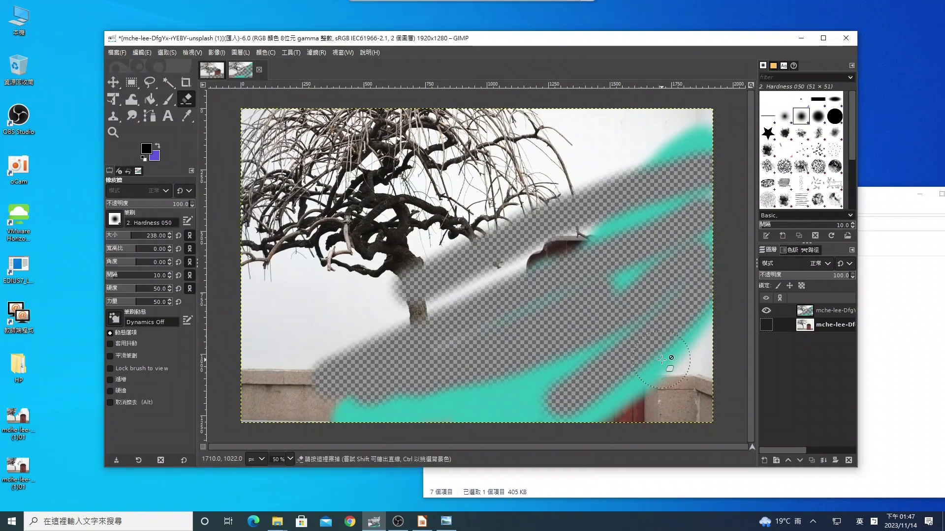
- Hide the teal top layer, show the door photo, and duplicate it into a new active layer
{"action": "left_click", "coordinate": [766, 310]}
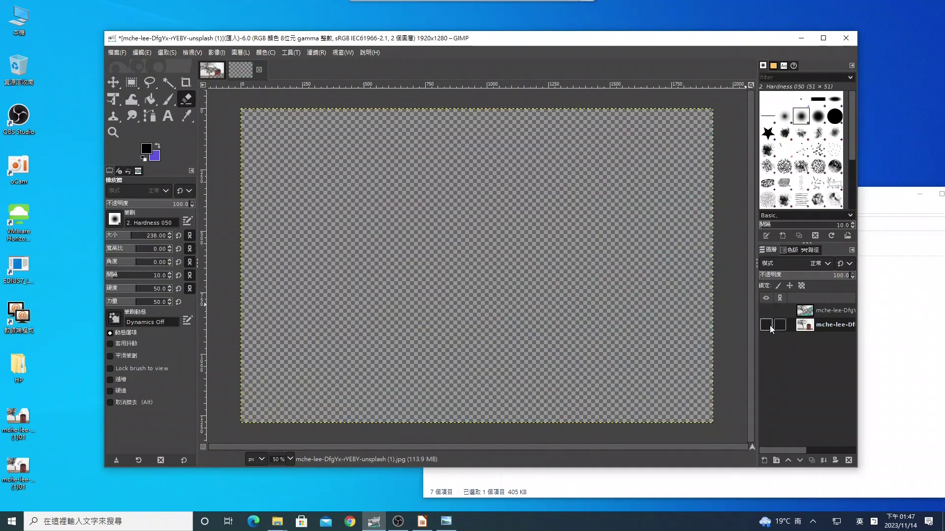
{"action": "left_click", "coordinate": [767, 325]}
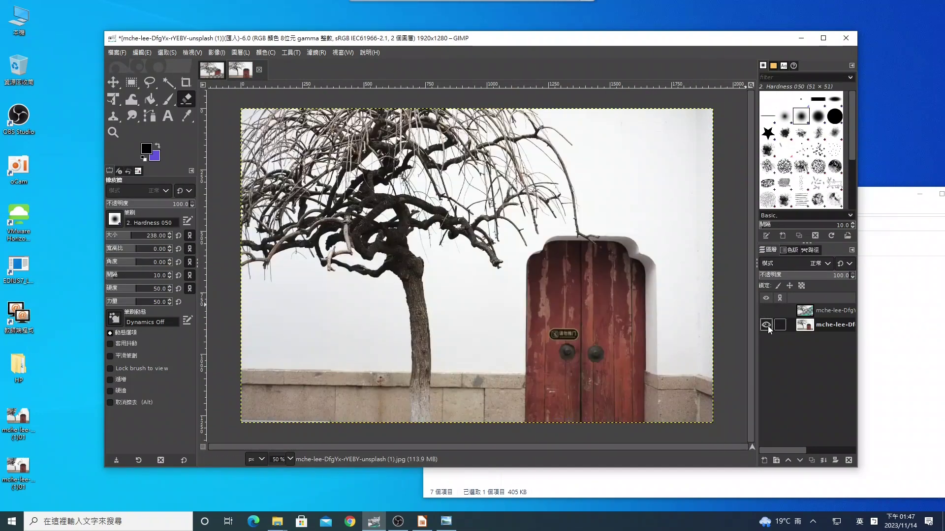
{"action": "left_click", "coordinate": [811, 460]}
{"action": "left_click", "coordinate": [807, 326]}
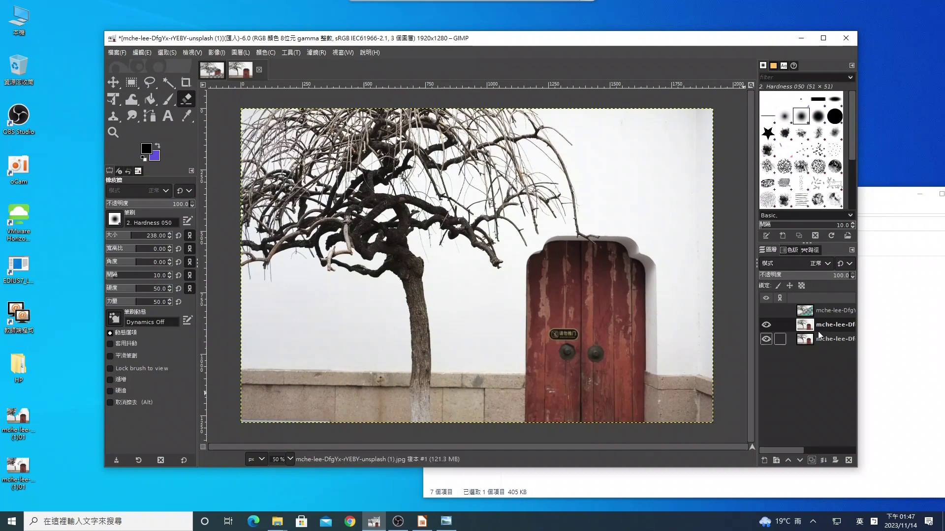
- Erase a violet streak on the middle layer from the upper-right wall to the door top
{"action": "right_click", "coordinate": [802, 329]}
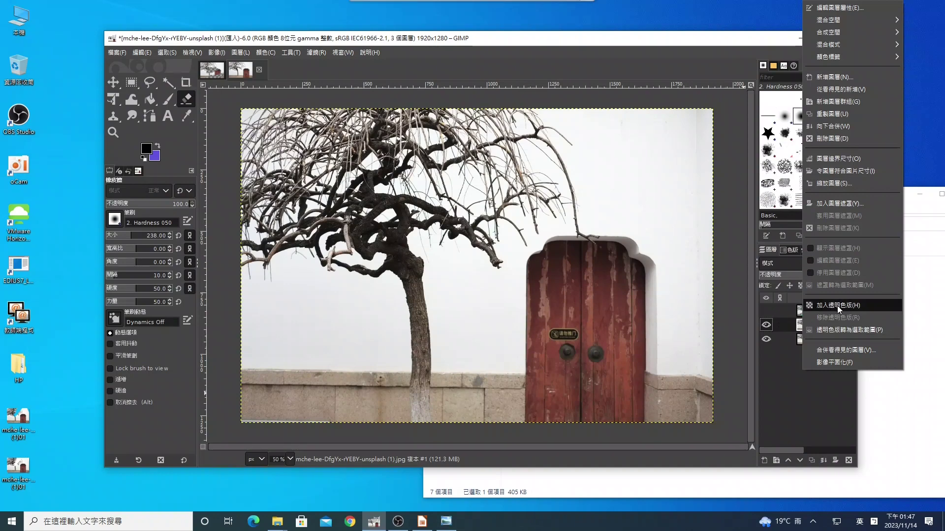
{"action": "left_click", "coordinate": [185, 99]}
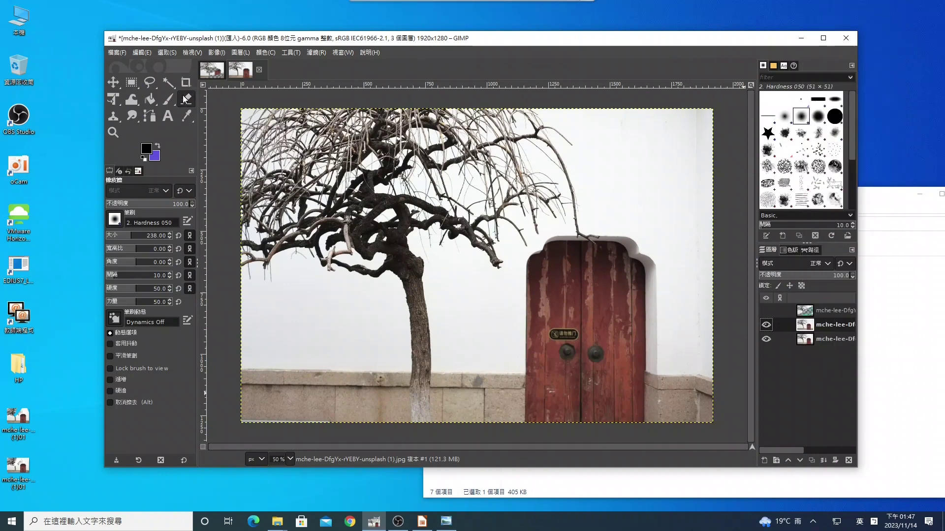
{"action": "left_click_drag", "start_coordinate": [657, 114], "coordinate": [586, 270]}
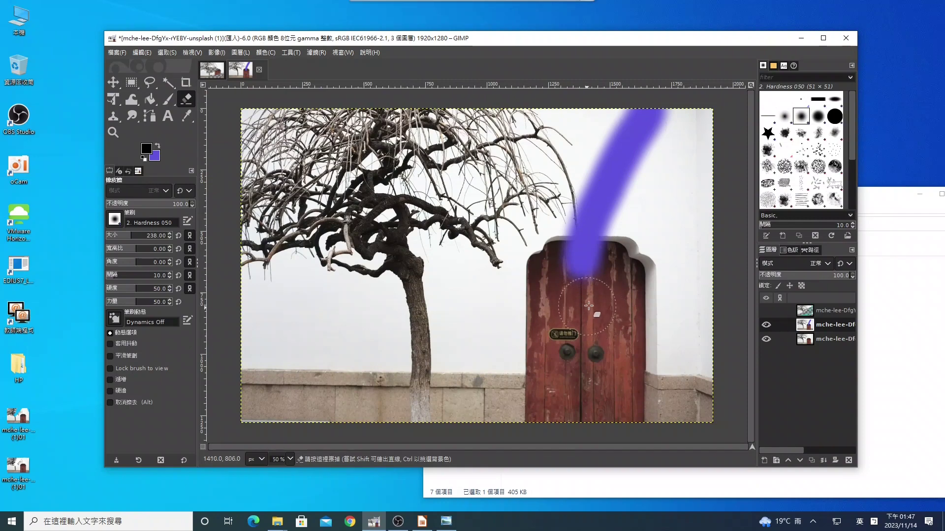
- Add an alpha channel to the middle layer and erase the violet streak and blob above the door
{"action": "right_click", "coordinate": [804, 327]}
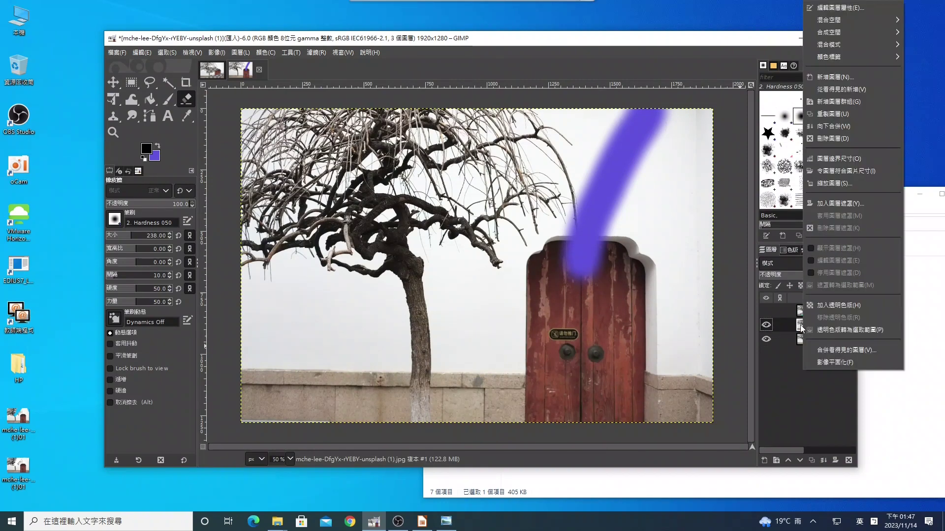
{"action": "left_click", "coordinate": [819, 306]}
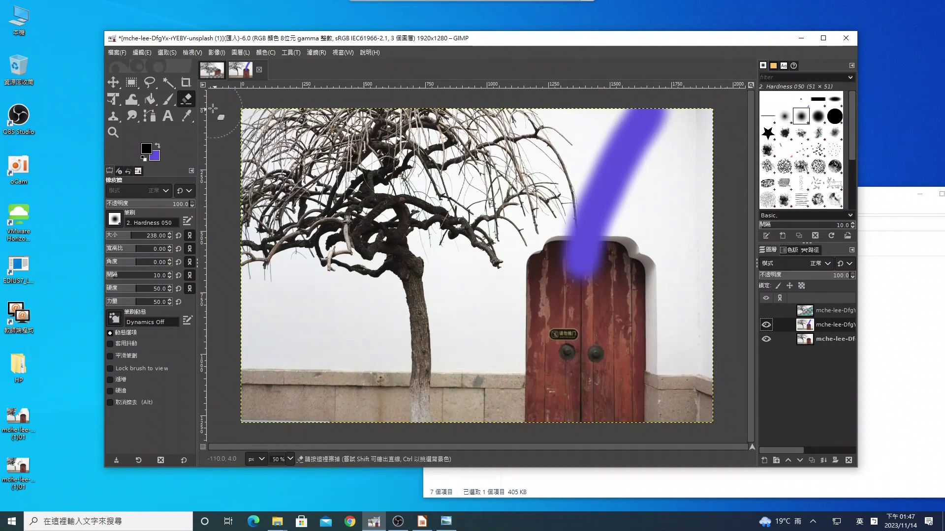
{"action": "left_click_drag", "start_coordinate": [689, 131], "coordinate": [556, 236]}
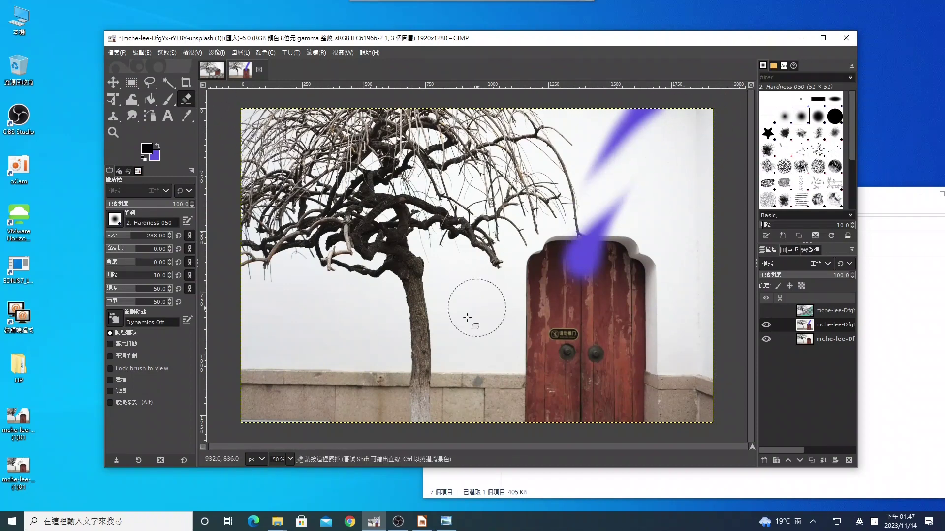
{"action": "left_click_drag", "start_coordinate": [671, 205], "coordinate": [506, 316]}
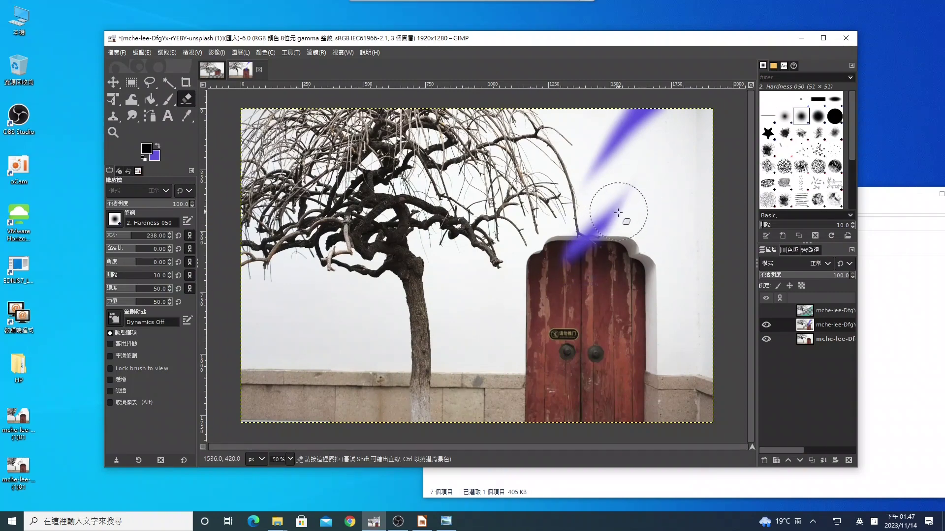
{"action": "left_click_drag", "start_coordinate": [619, 213], "coordinate": [561, 256]}
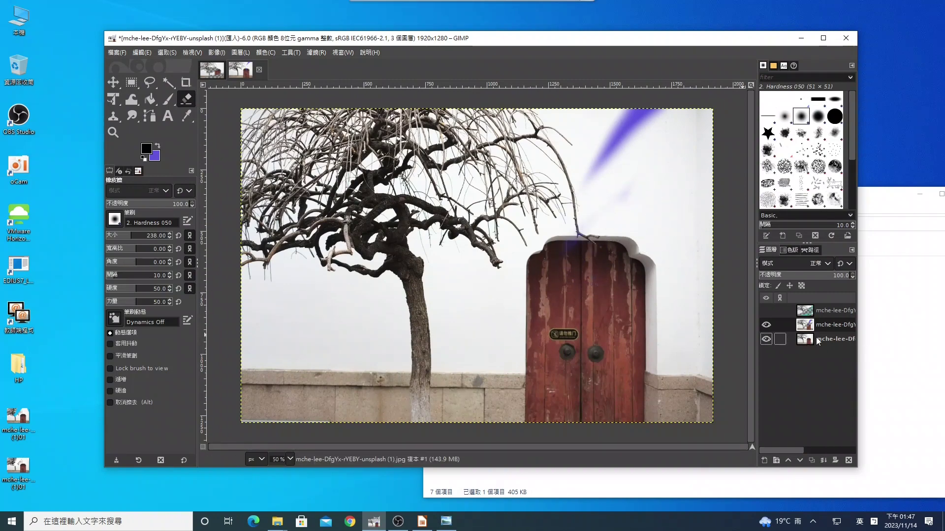
- Hide the bottom layer and erase a wide diagonal region across trunk, wall and door's left half
{"action": "left_click", "coordinate": [766, 339]}
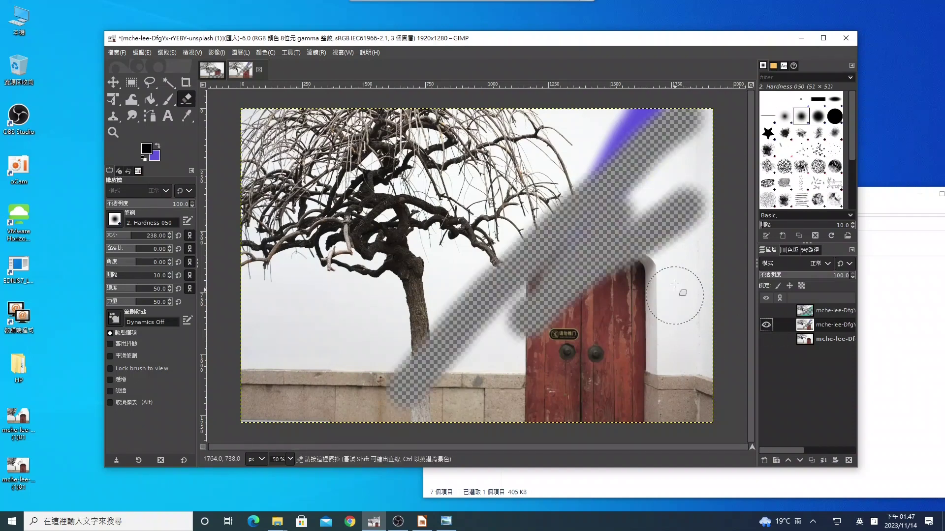
{"action": "left_click_drag", "start_coordinate": [542, 293], "coordinate": [468, 270]}
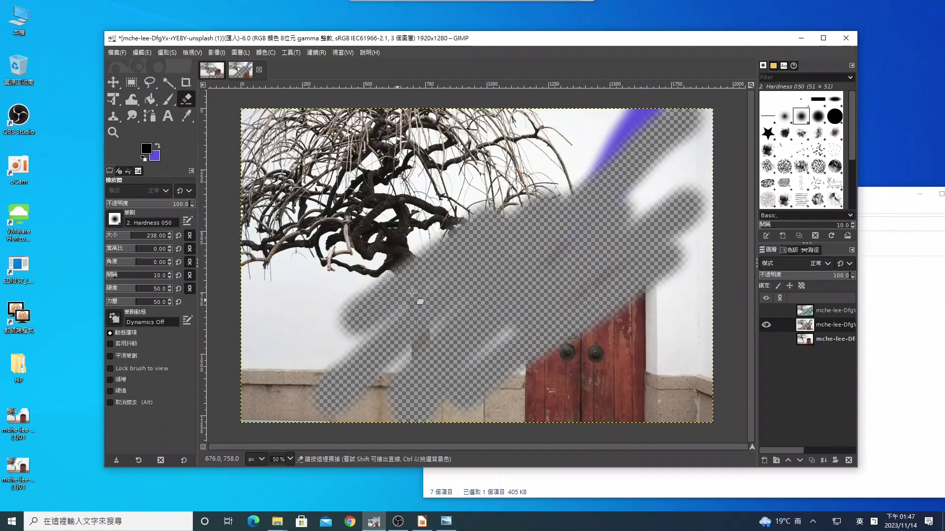
{"action": "left_click_drag", "start_coordinate": [468, 270], "coordinate": [308, 403]}
{"action": "left_click_drag", "start_coordinate": [574, 320], "coordinate": [497, 418]}
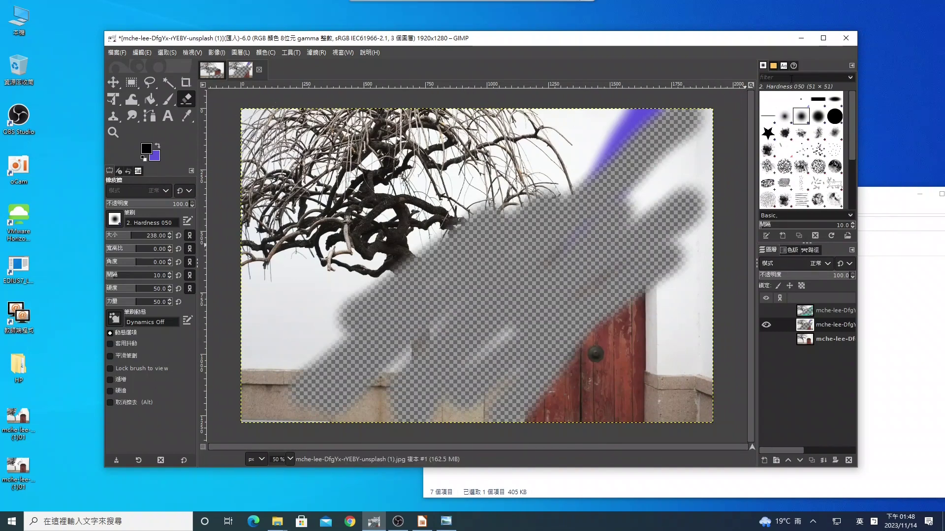
- Open the Navigation dockable dialog and zoom the image out to 25%
{"action": "left_click", "coordinate": [341, 54]}
{"action": "mouse_move", "coordinate": [367, 79]}
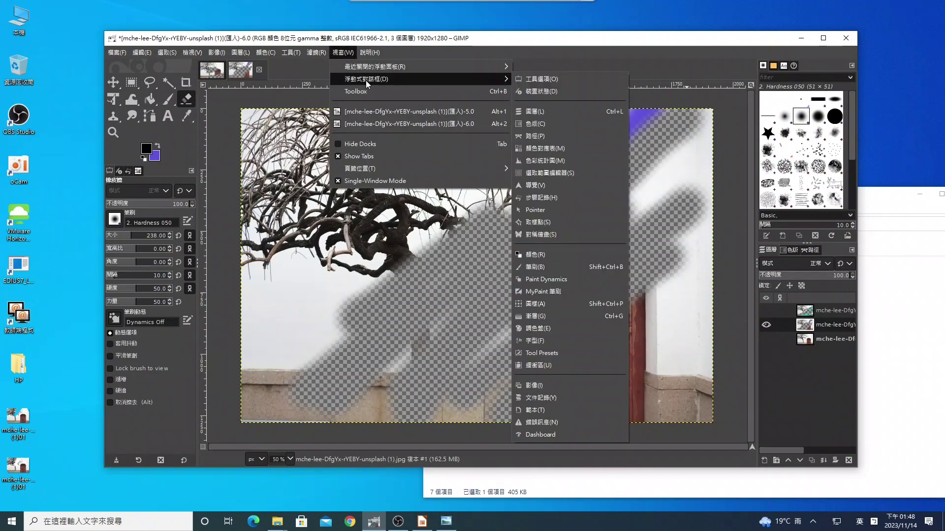
{"action": "left_click", "coordinate": [547, 184]}
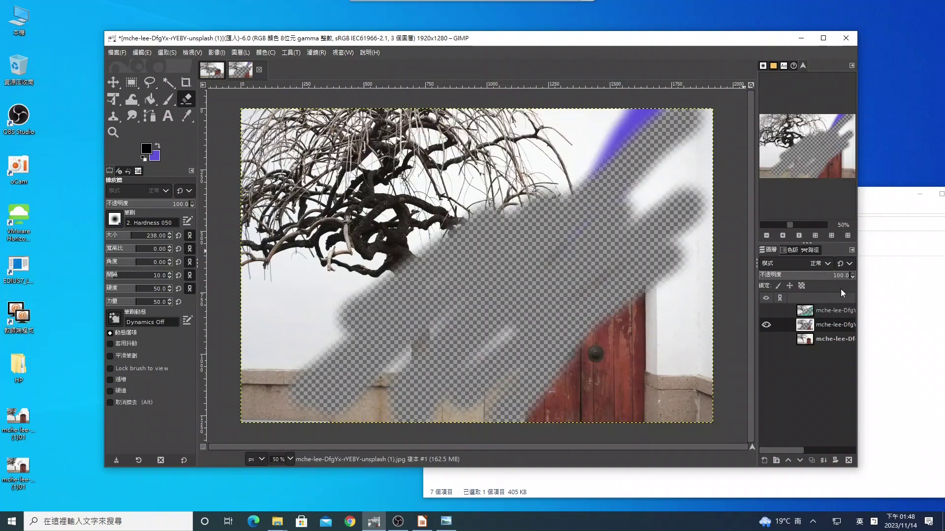
{"action": "left_click", "coordinate": [767, 235]}
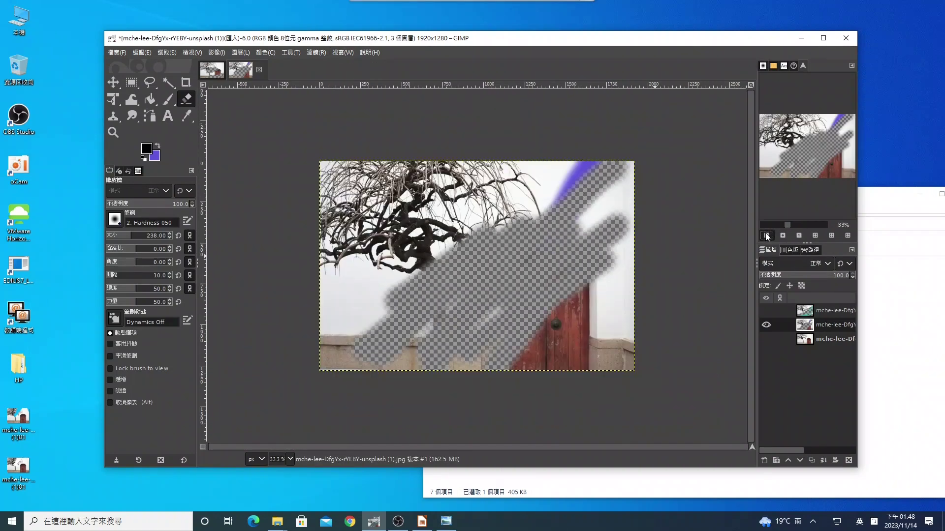
{"action": "left_click", "coordinate": [767, 235]}
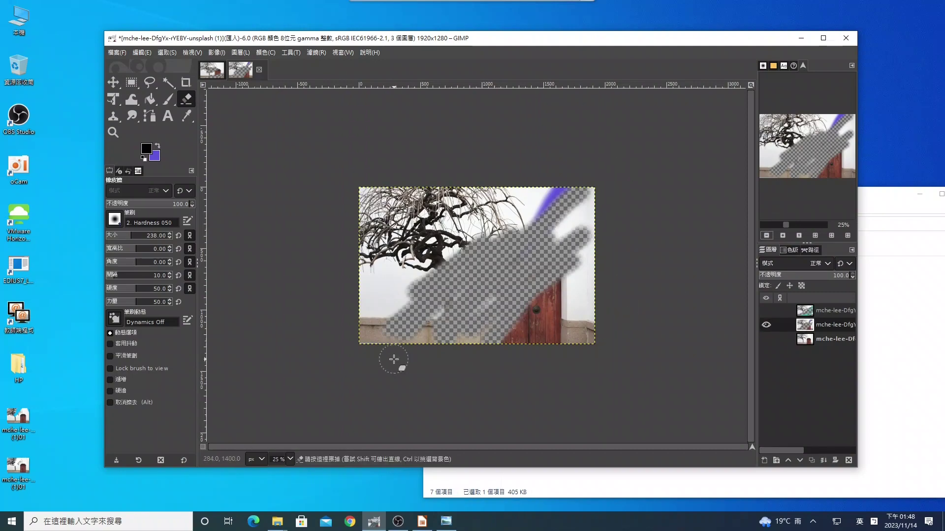
- Erase more of the tree area on the middle layer to transparency
{"action": "right_click", "coordinate": [807, 329]}
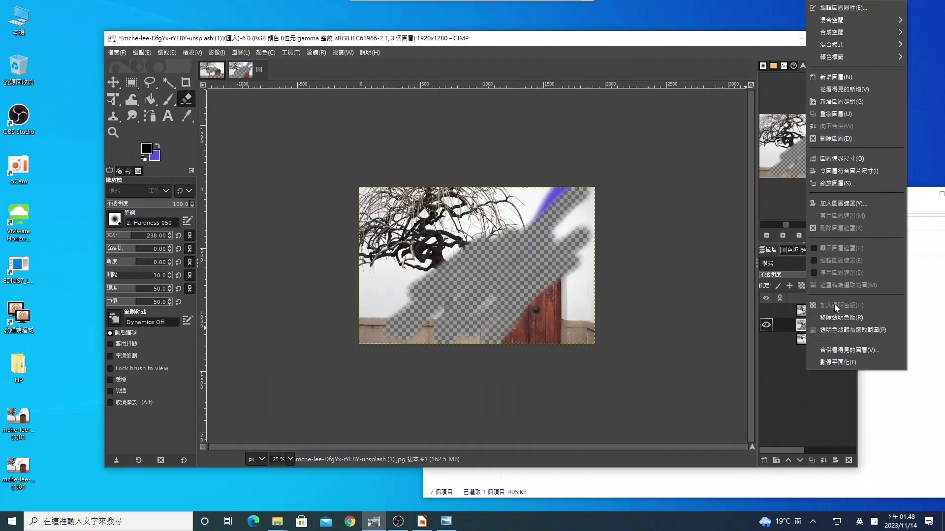
{"action": "left_click", "coordinate": [797, 381]}
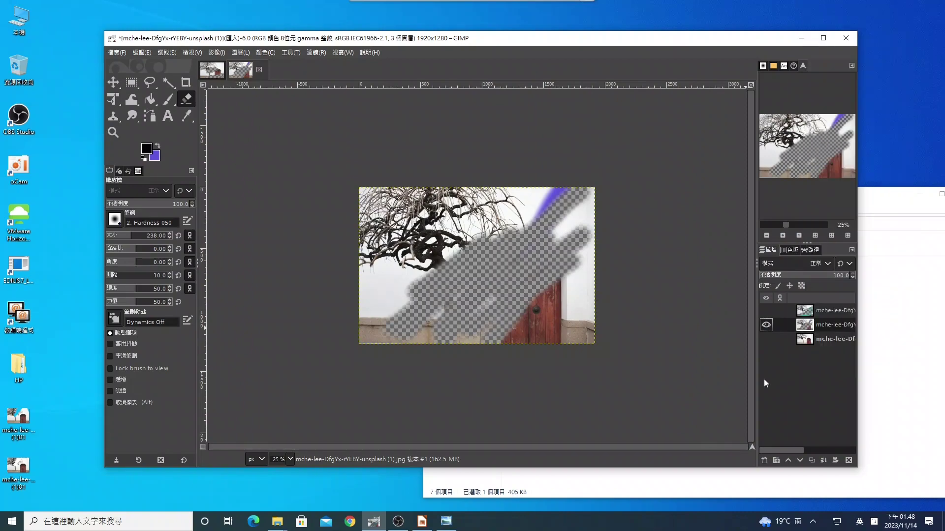
{"action": "left_click_drag", "start_coordinate": [541, 189], "coordinate": [432, 270]}
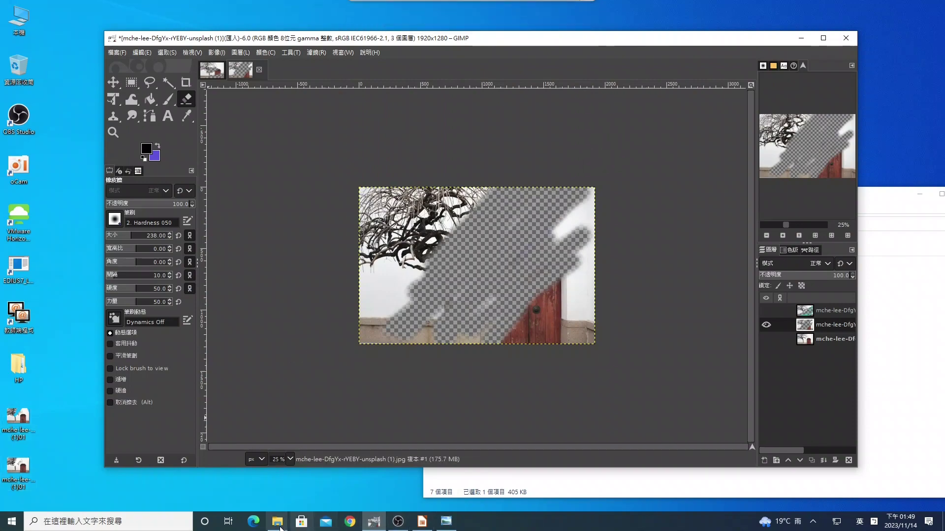
- Bring the Downloads Explorer window forward, then minimize it to reveal GIMP
{"action": "mouse_move", "coordinate": [276, 521]}
{"action": "left_click", "coordinate": [305, 467]}
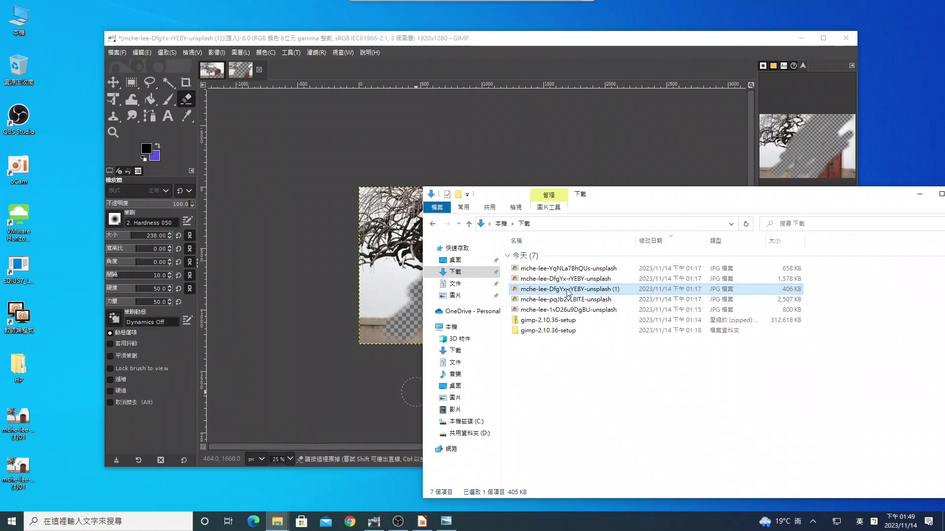
{"action": "left_click", "coordinate": [919, 194]}
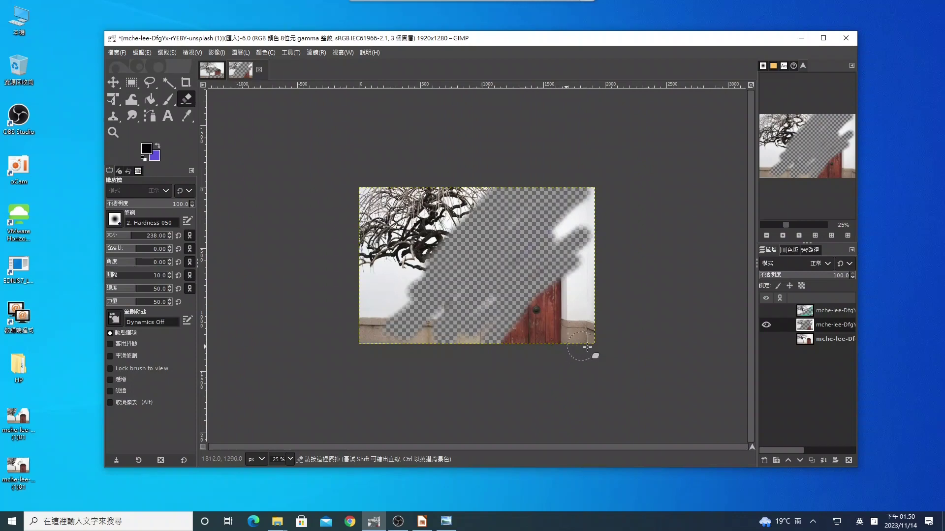
- Remove and re-add the middle layer's alpha channel, filling it violet, then erase a jagged hole
{"action": "right_click", "coordinate": [807, 325]}
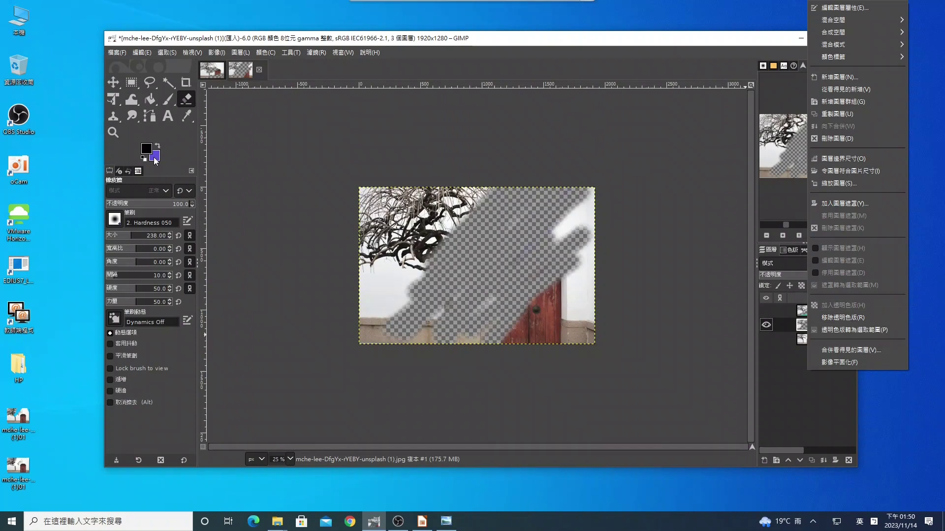
{"action": "left_click", "coordinate": [847, 317]}
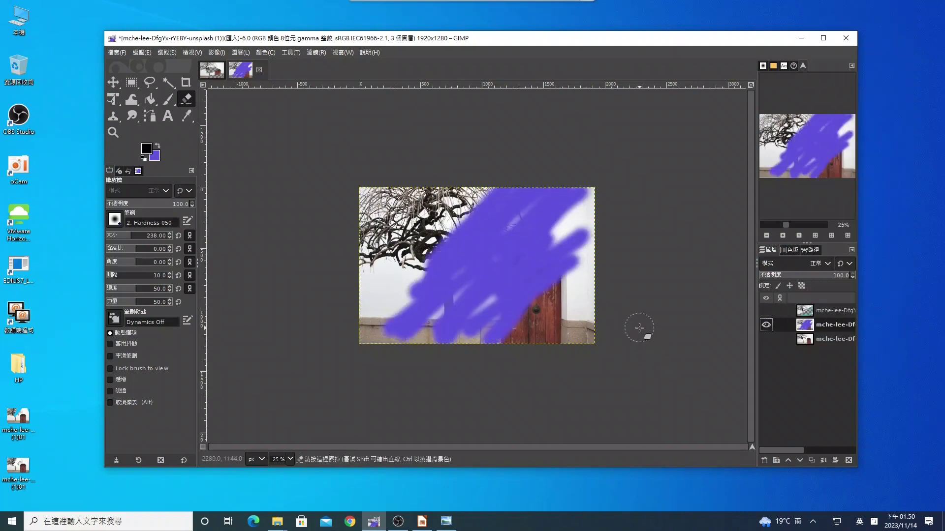
{"action": "right_click", "coordinate": [803, 324]}
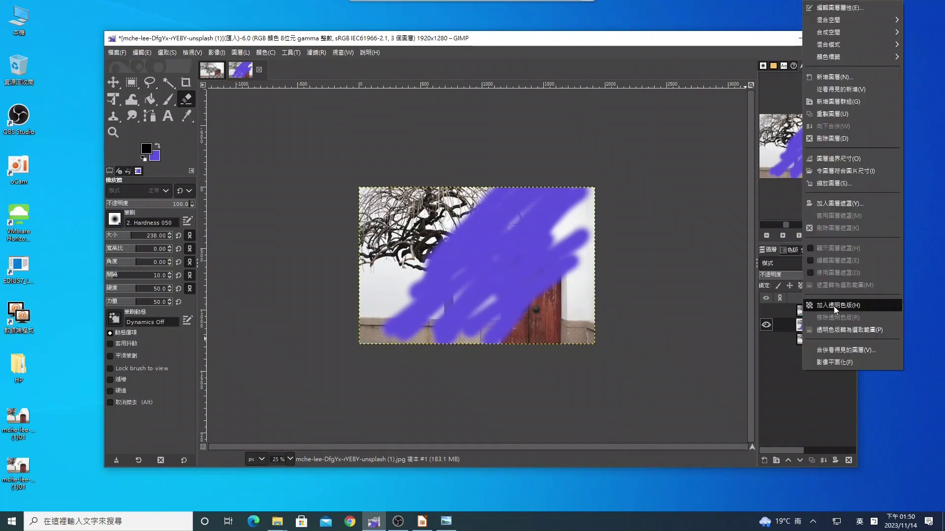
{"action": "left_click", "coordinate": [833, 306]}
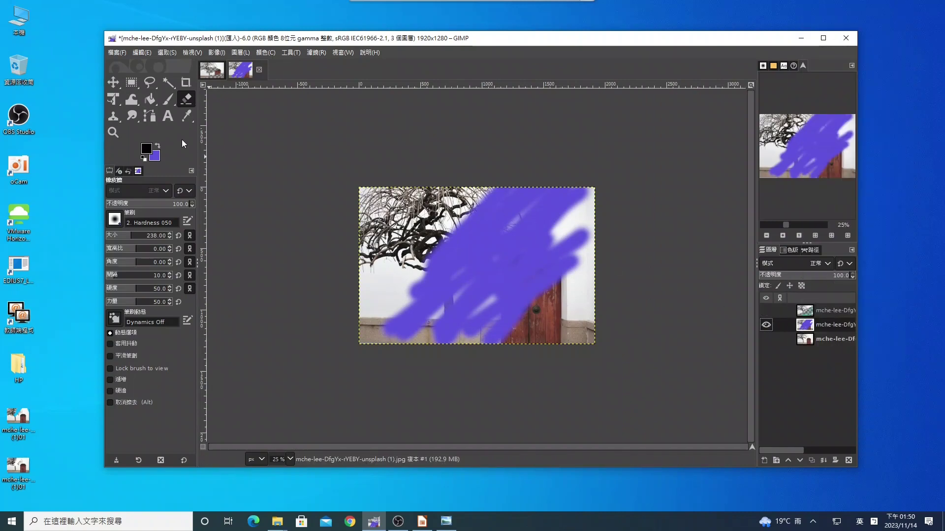
{"action": "left_click_drag", "start_coordinate": [470, 275], "coordinate": [549, 280]}
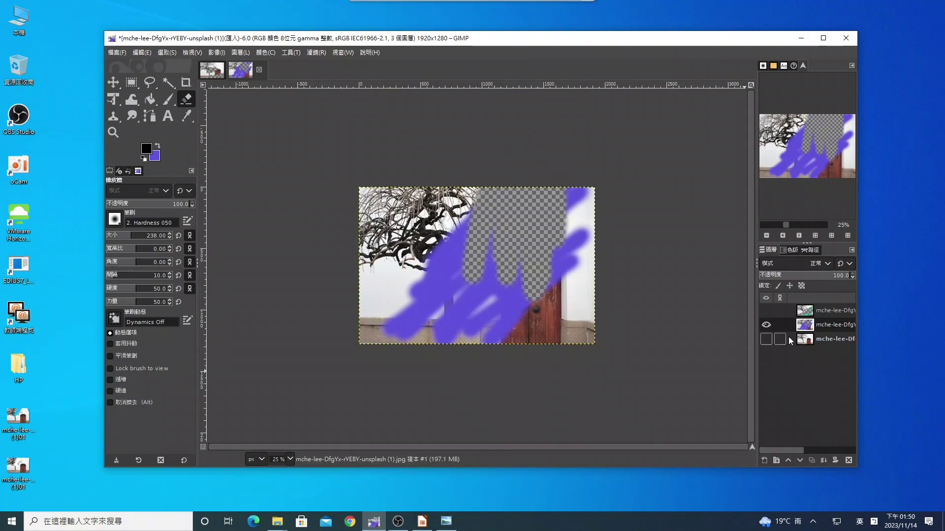
{"action": "right_click", "coordinate": [806, 328]}
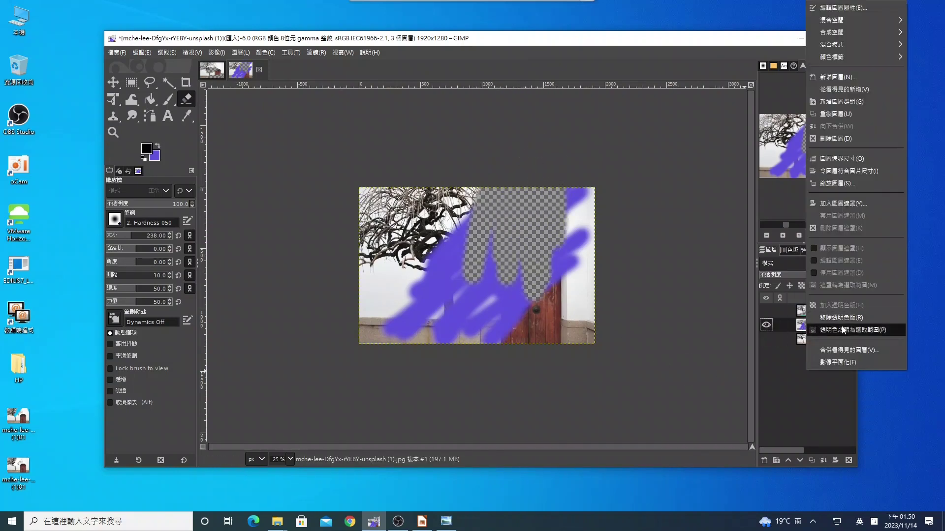
{"action": "left_click", "coordinate": [668, 315]}
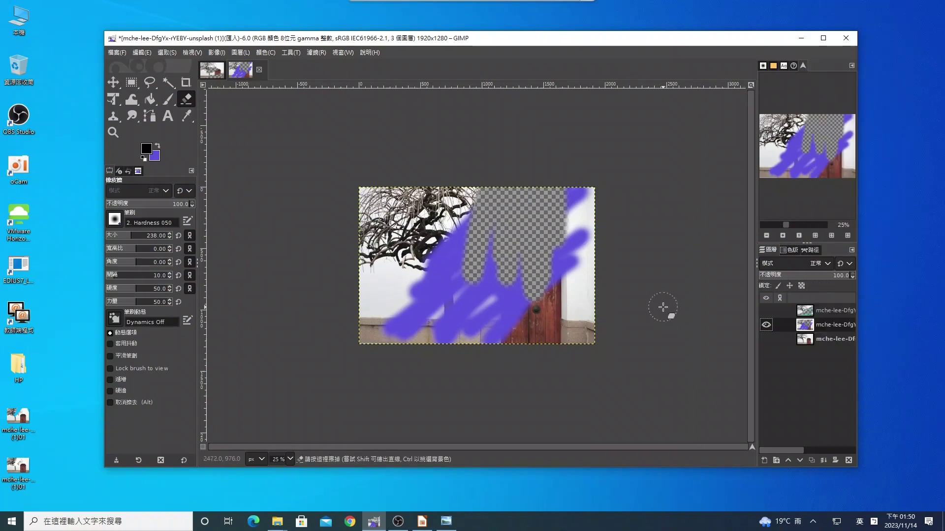
- Drag mche-lee-YqNLa78hQUs-unsplash.jpg from Downloads into GIMP as a new layer, keeping its colour profile
{"action": "left_click", "coordinate": [277, 521]}
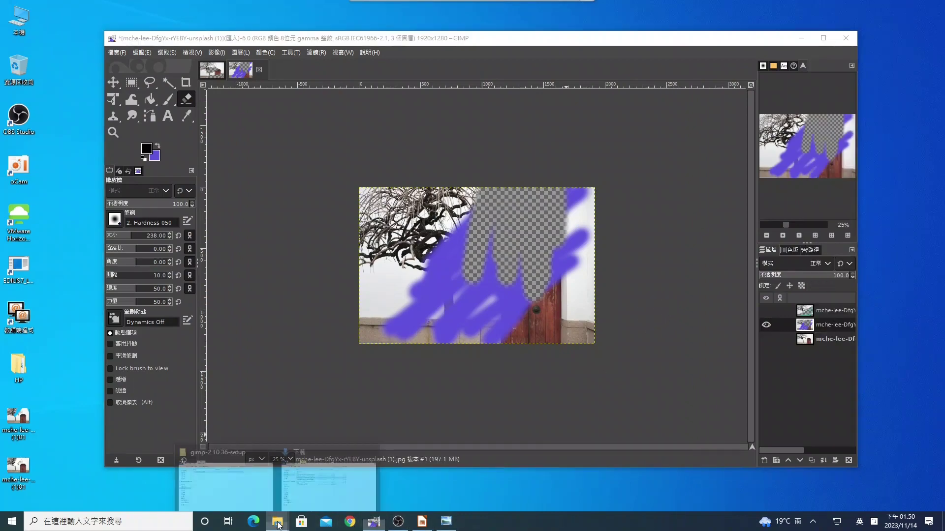
{"action": "left_click", "coordinate": [315, 446]}
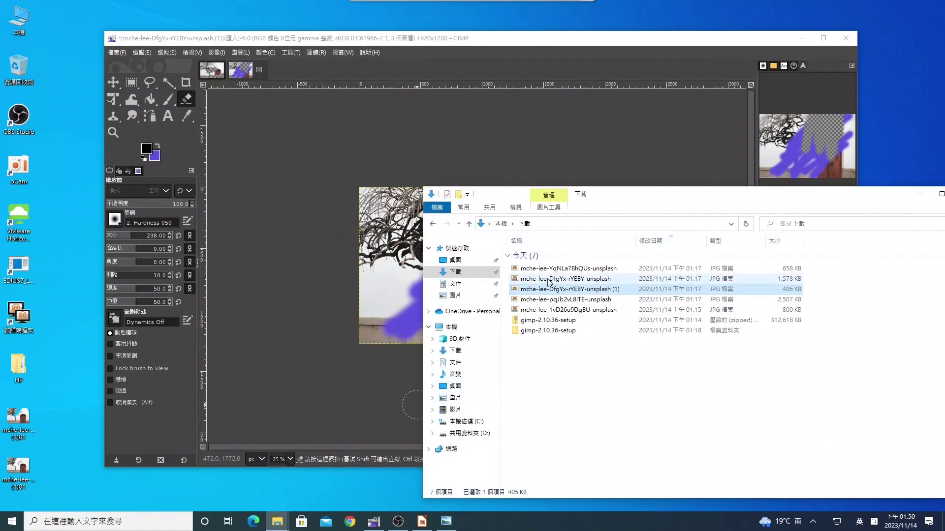
{"action": "left_click", "coordinate": [566, 270]}
{"action": "left_click_drag", "start_coordinate": [566, 269], "coordinate": [319, 199]}
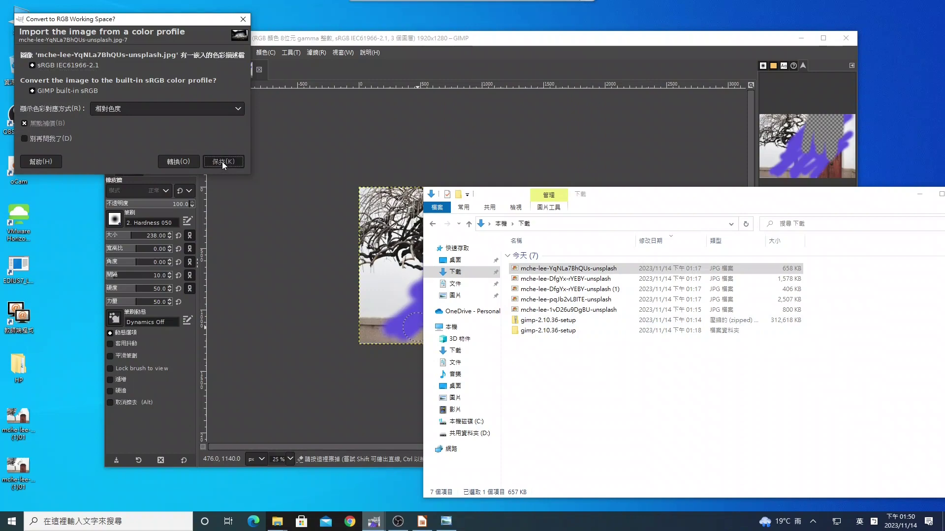
{"action": "left_click", "coordinate": [223, 161]}
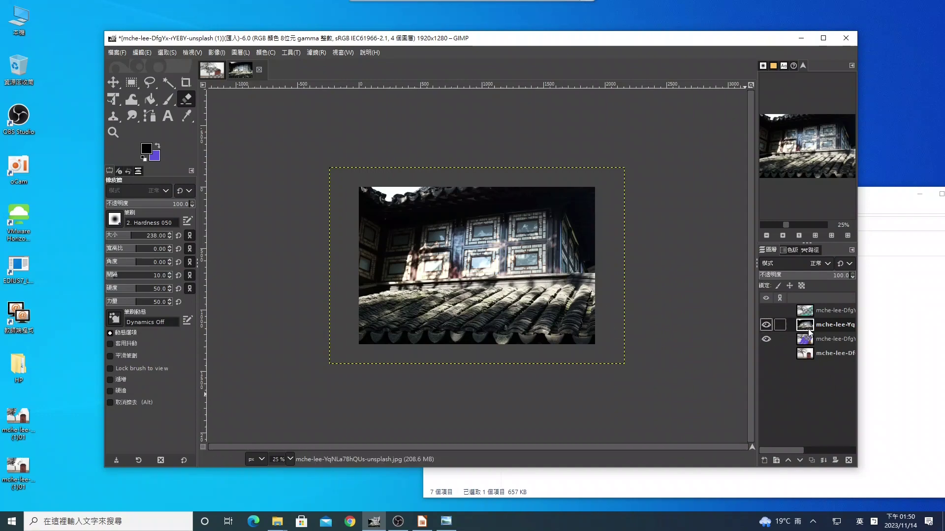
- Duplicate the roof photo layer
{"action": "right_click", "coordinate": [807, 328]}
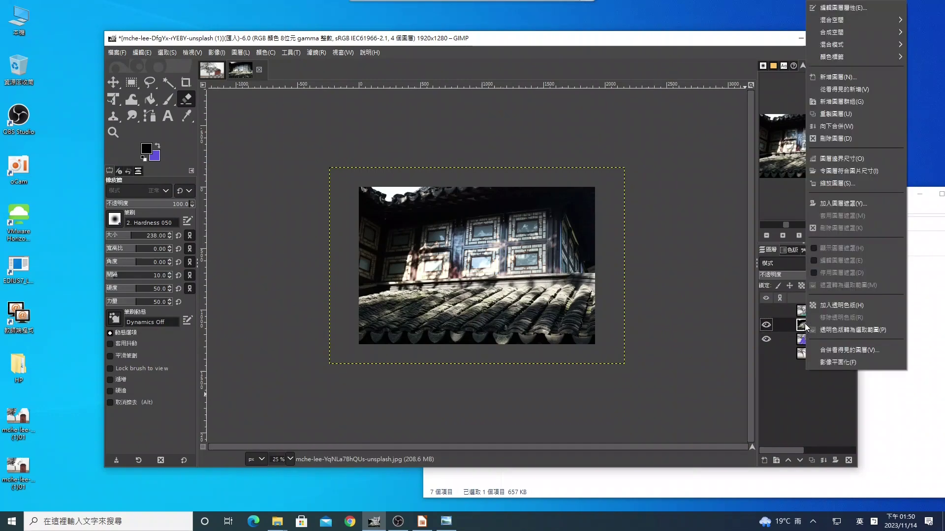
{"action": "left_click", "coordinate": [815, 423]}
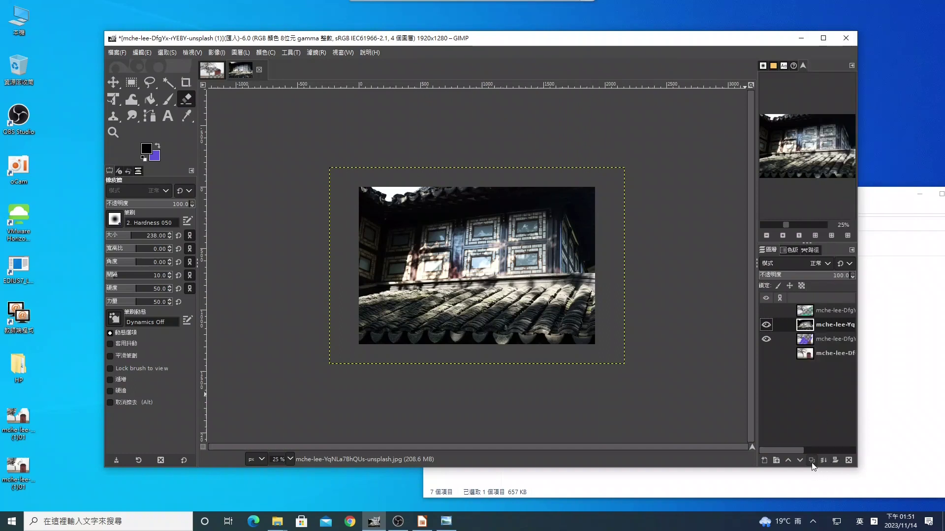
{"action": "left_click", "coordinate": [811, 461]}
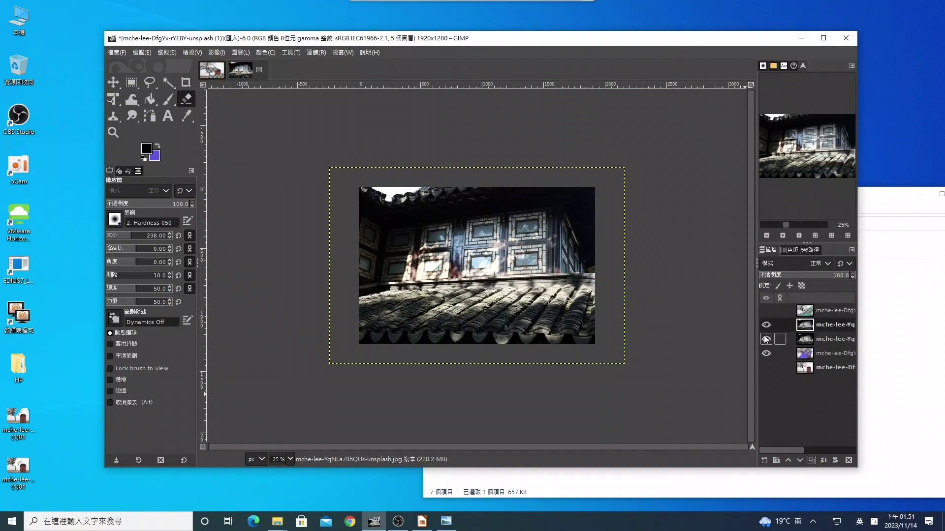
- Hide the purple layer and add an alpha channel to the roof layer
{"action": "left_click", "coordinate": [766, 353]}
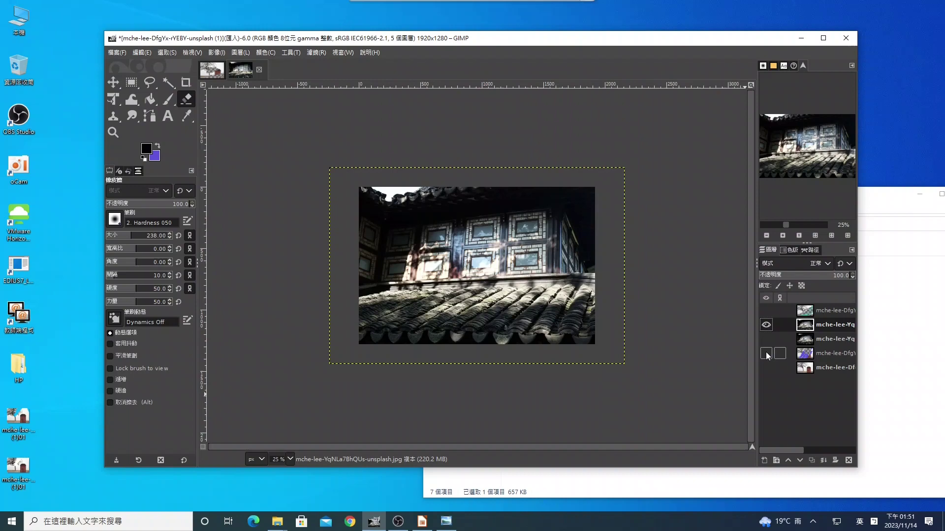
{"action": "right_click", "coordinate": [808, 328]}
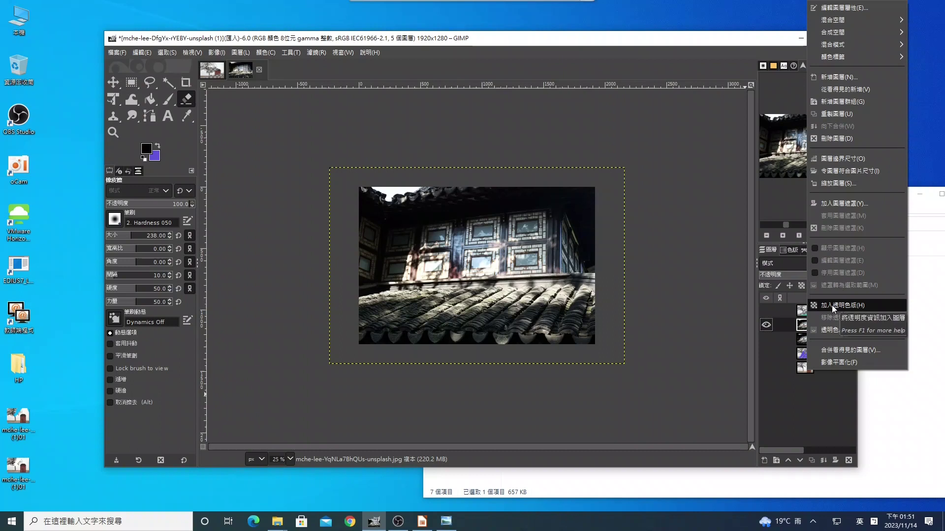
{"action": "left_click", "coordinate": [831, 304]}
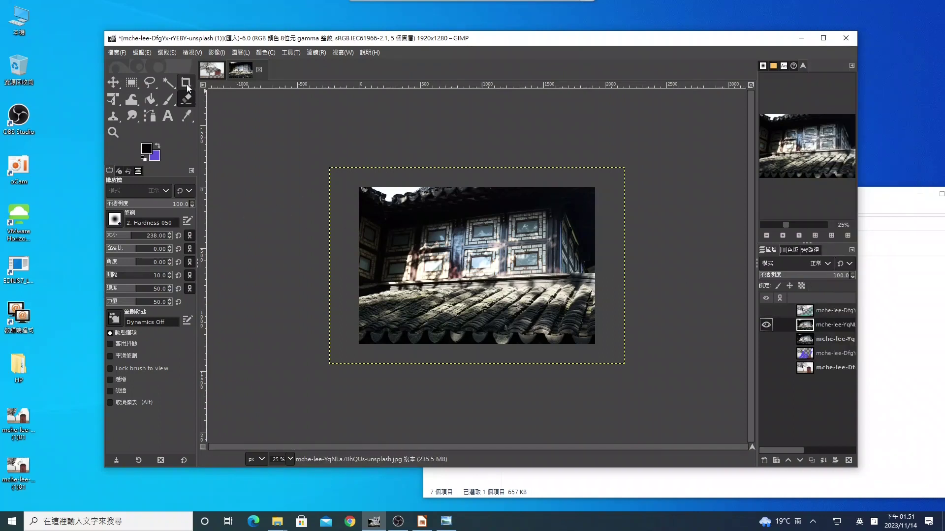
- Erase the roof layer's right portion to transparency with four diagonal Eraser strokes, keeping the left-side building
{"action": "left_click_drag", "start_coordinate": [525, 168], "coordinate": [463, 392]}
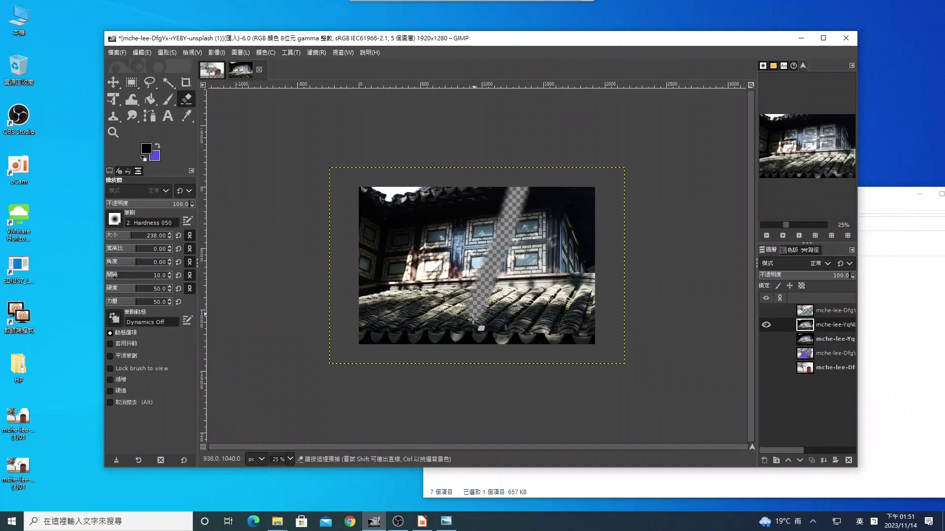
{"action": "left_click_drag", "start_coordinate": [546, 150], "coordinate": [516, 386]}
{"action": "left_click_drag", "start_coordinate": [568, 216], "coordinate": [566, 344]}
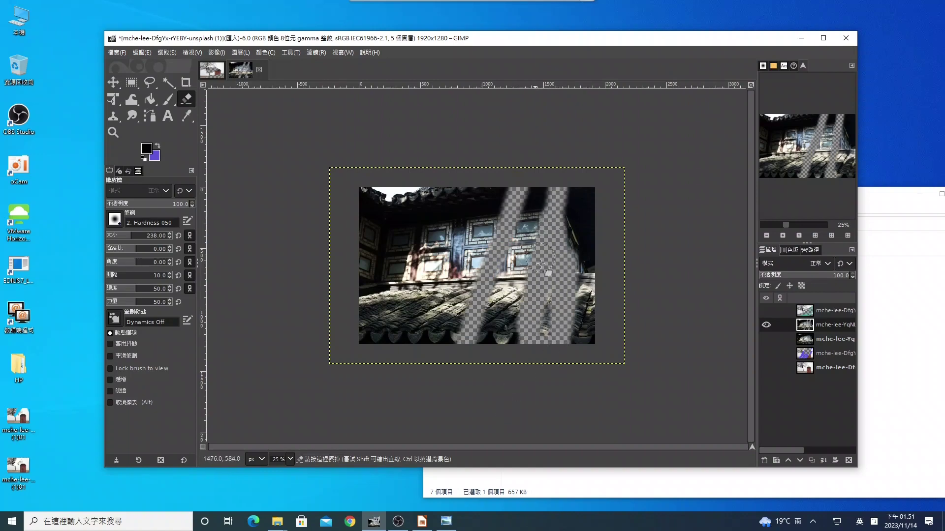
{"action": "mouse_move", "coordinate": [541, 207]}
{"action": "left_mouse_down"}
{"action": "mouse_move", "coordinate": [523, 279]}
{"action": "mouse_move", "coordinate": [571, 372]}
{"action": "mouse_move", "coordinate": [502, 312]}
{"action": "mouse_move", "coordinate": [494, 352]}
{"action": "mouse_move", "coordinate": [507, 240]}
{"action": "mouse_move", "coordinate": [467, 361]}
{"action": "left_mouse_up"}
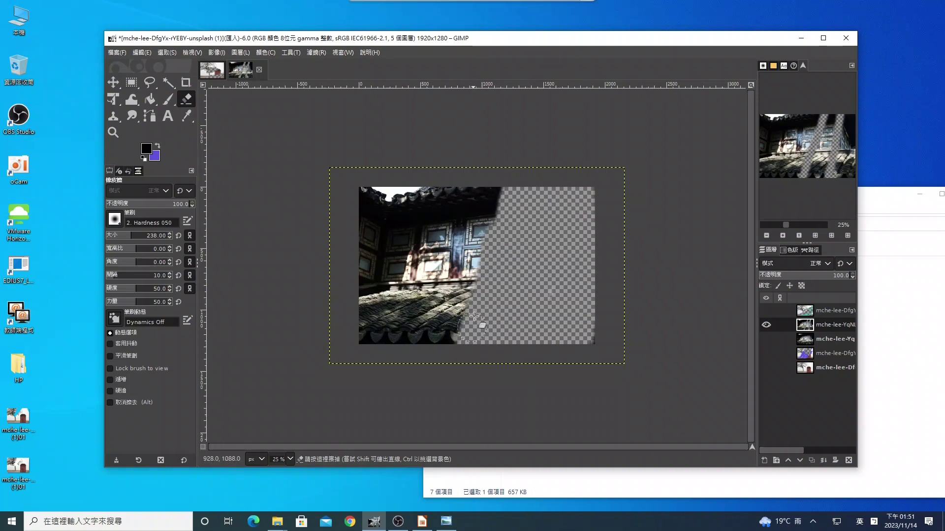
{"action": "right_click", "coordinate": [802, 329]}
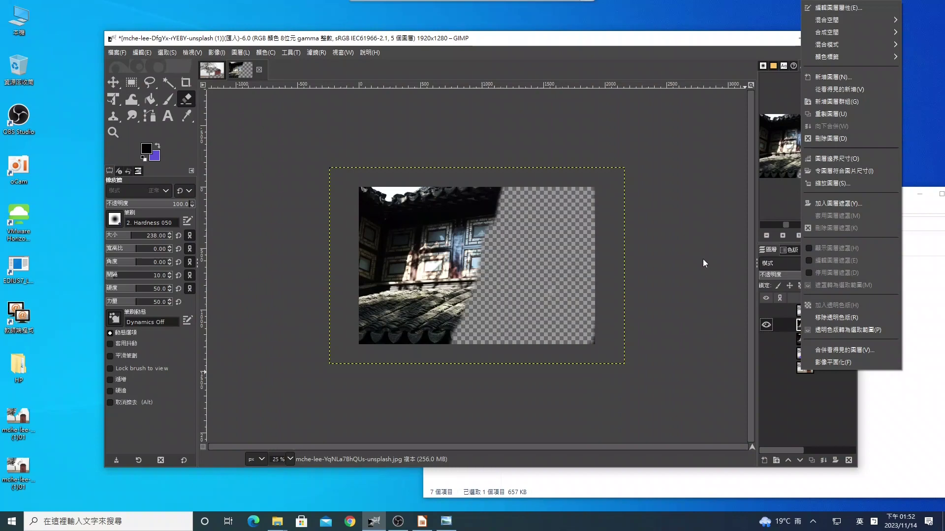
{"action": "left_click", "coordinate": [702, 256]}
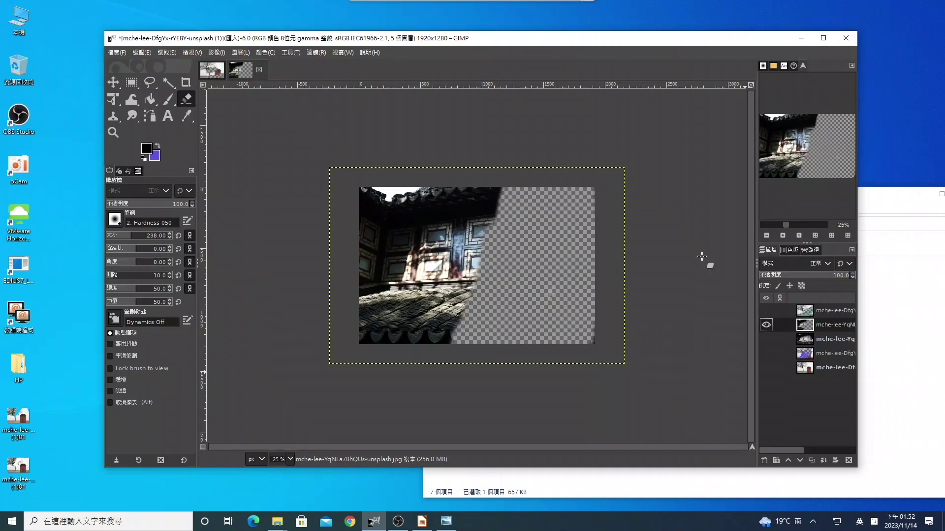